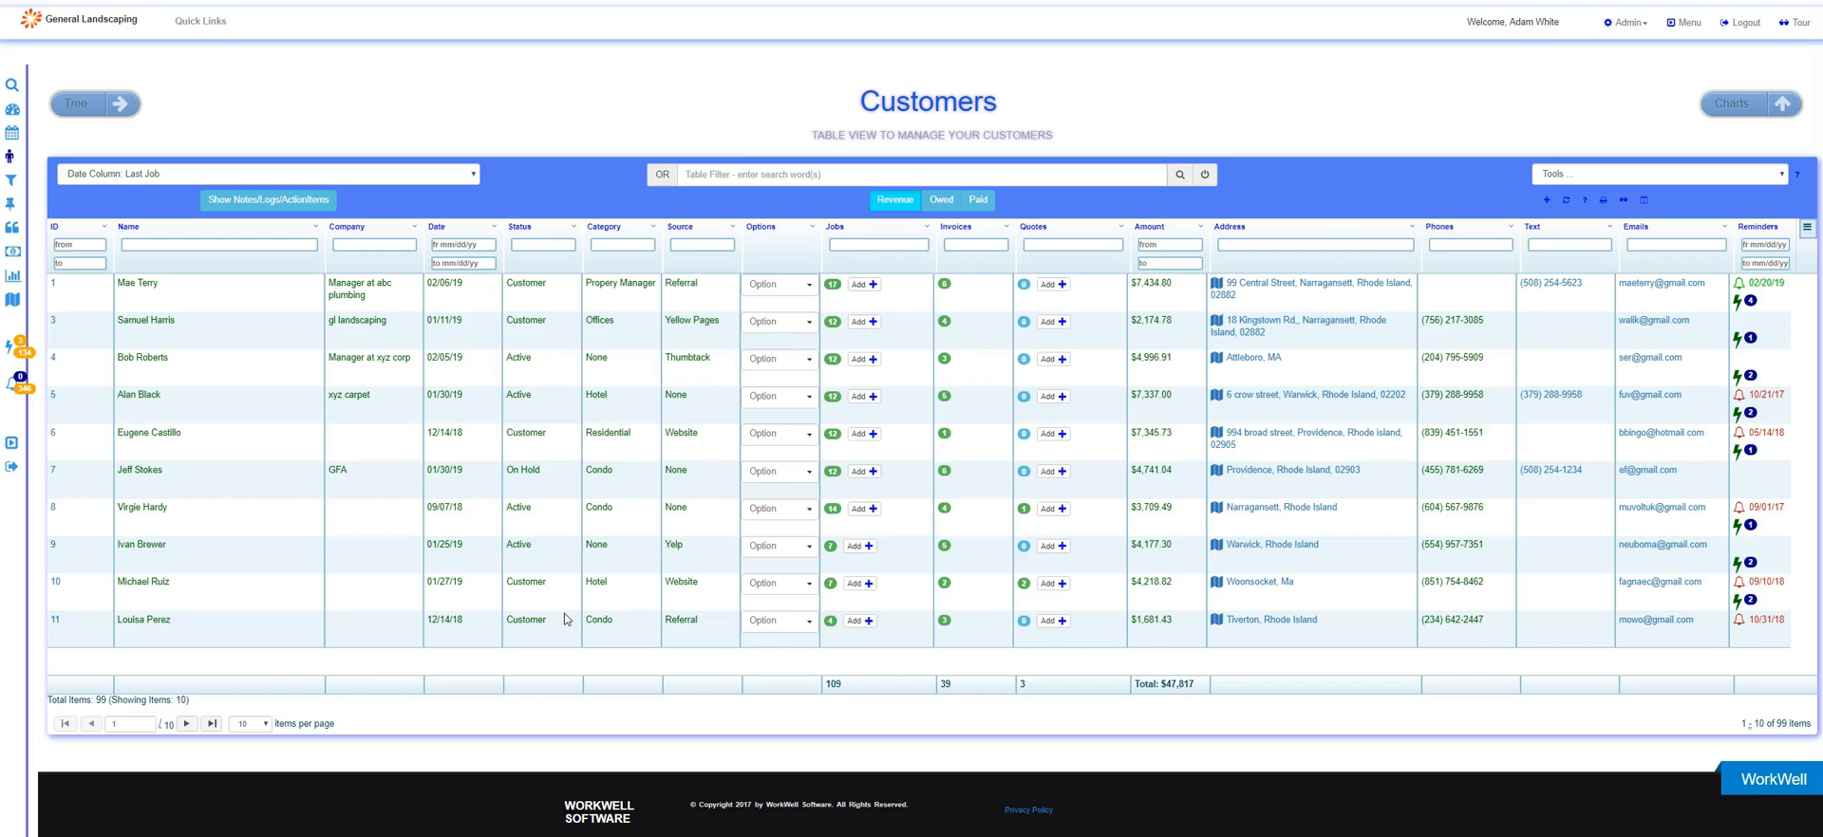
Show the choices for what the Date column presents, leaving it on Last Job.
left_click(525, 600)
left_click(378, 180)
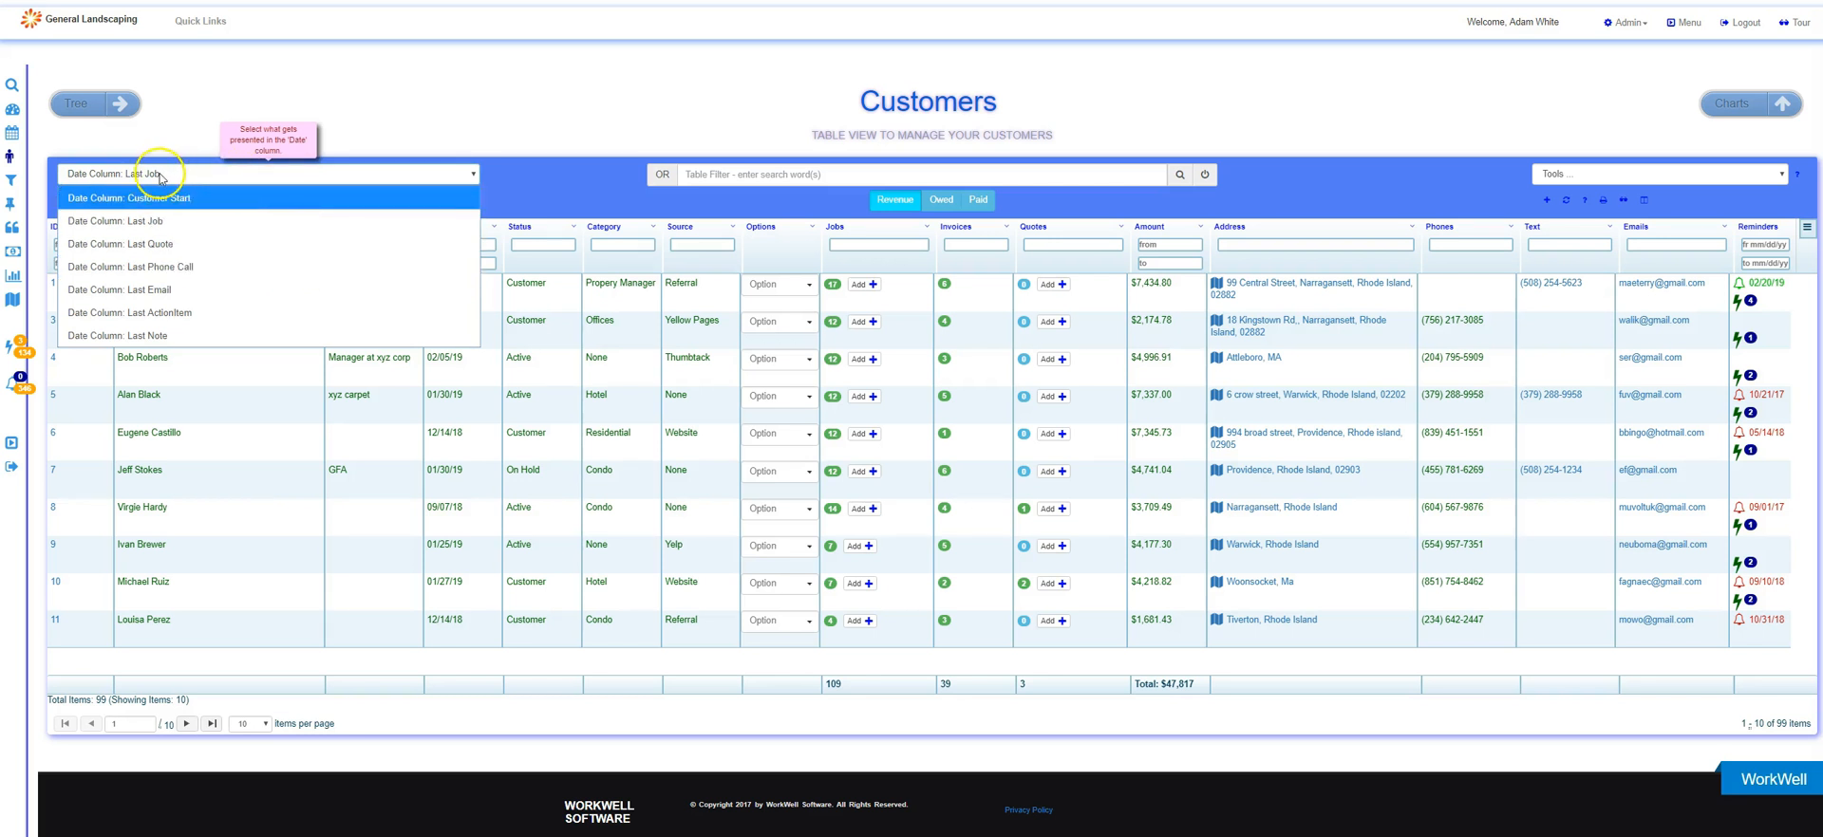
left_click(521, 82)
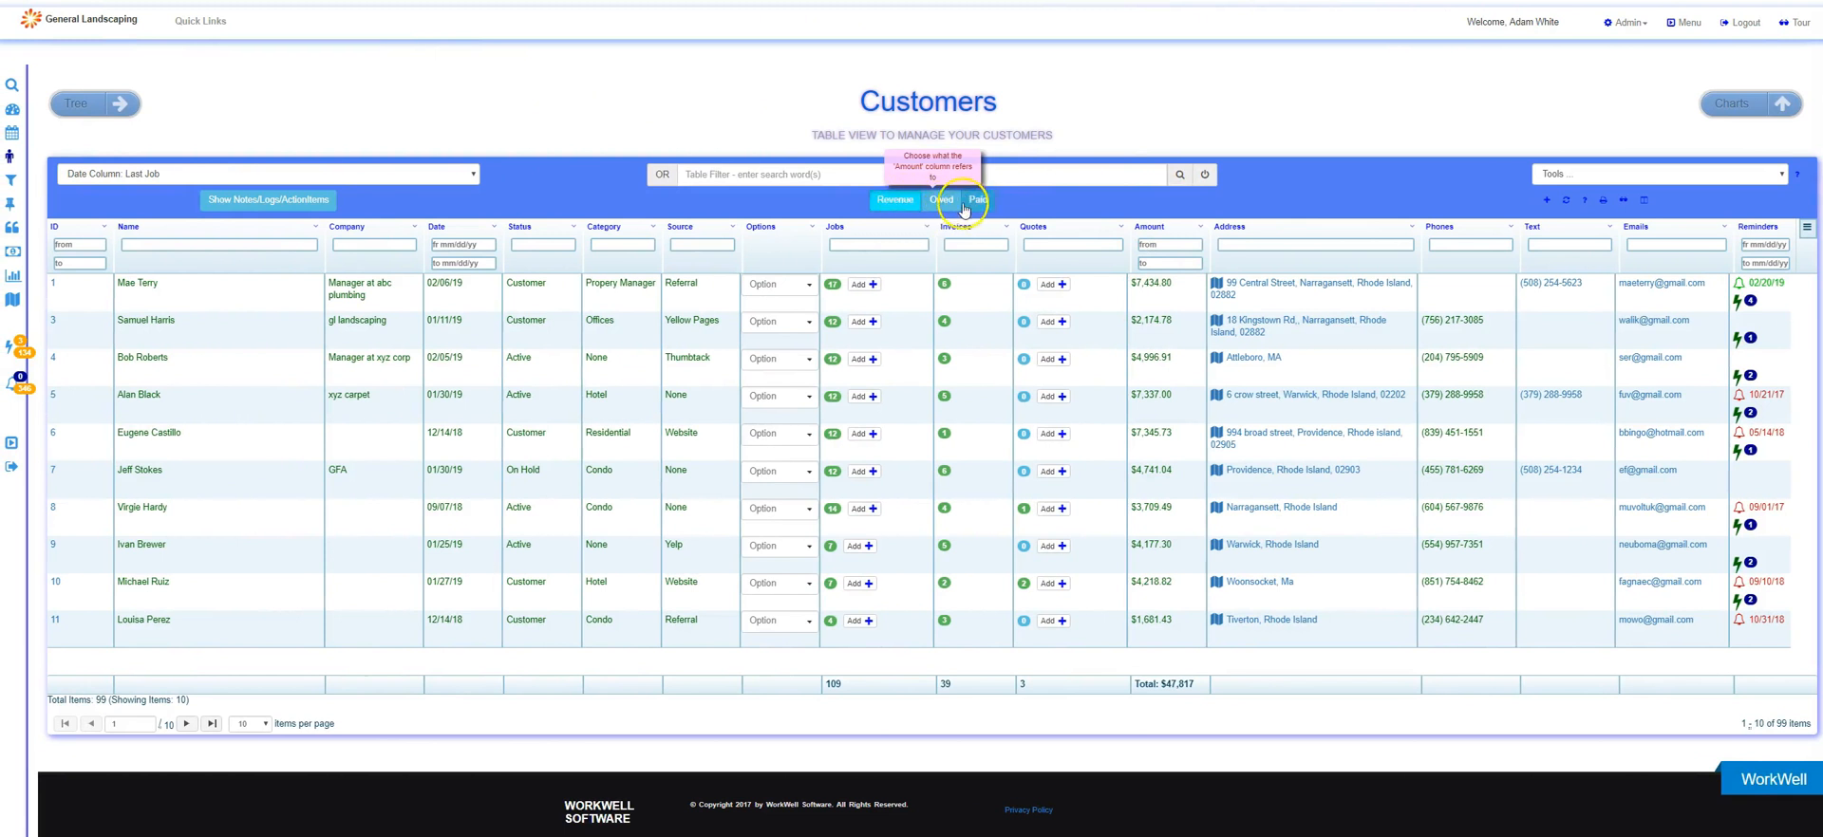
Switch the Amount column to Owed, to Paid, and back to Revenue.
left_click(942, 201)
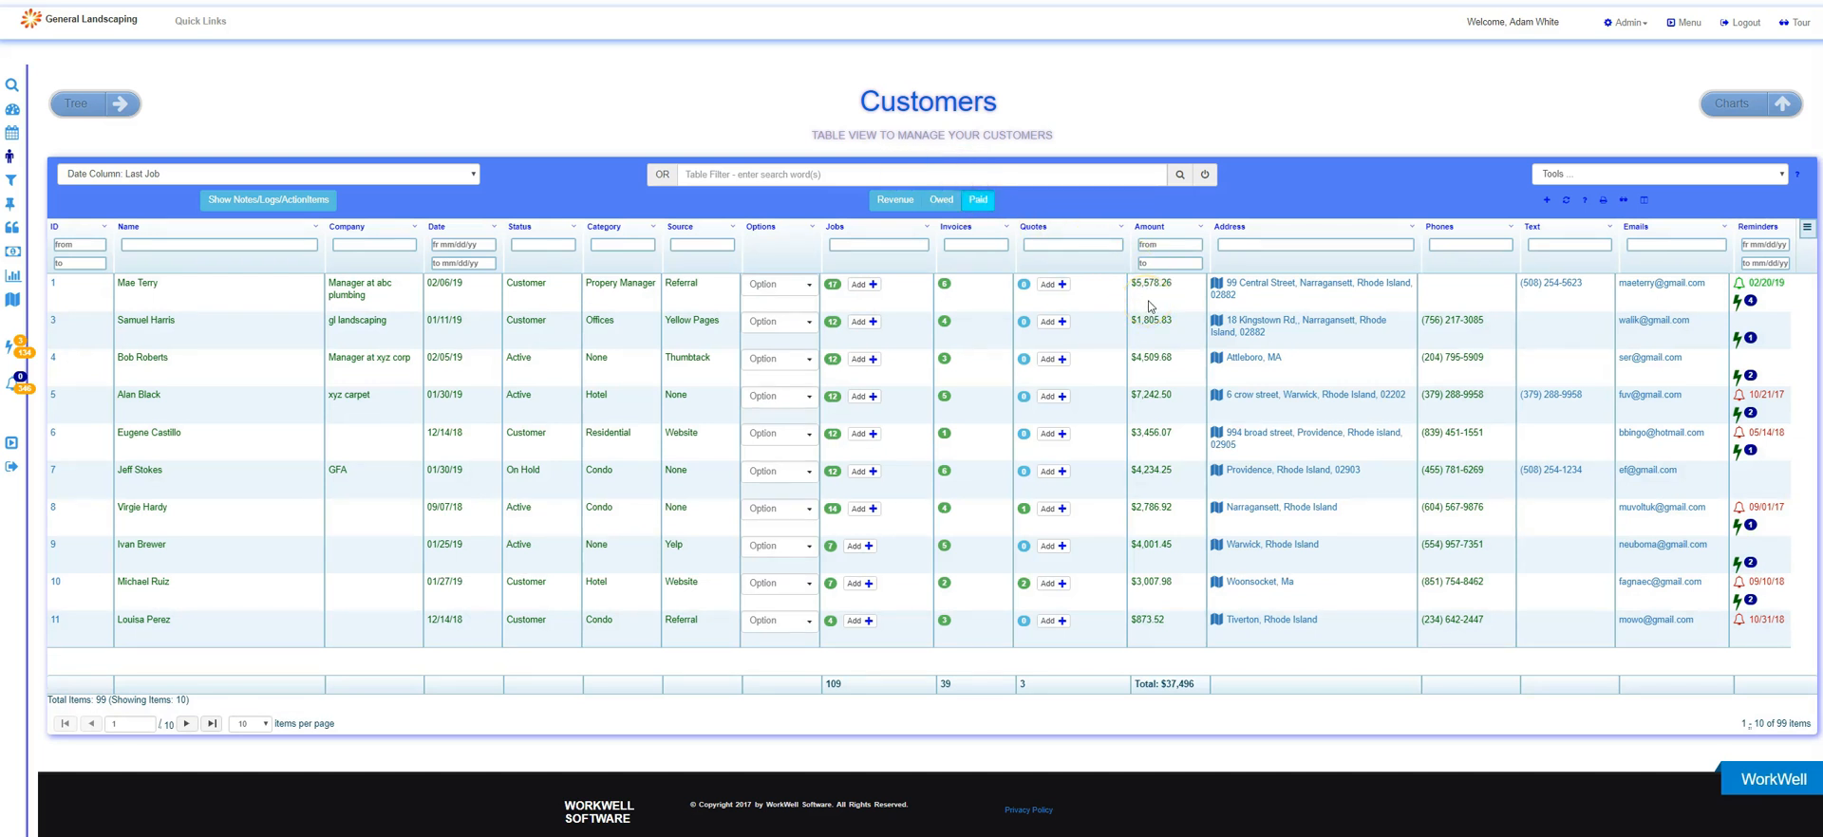
left_click(979, 204)
left_click(900, 211)
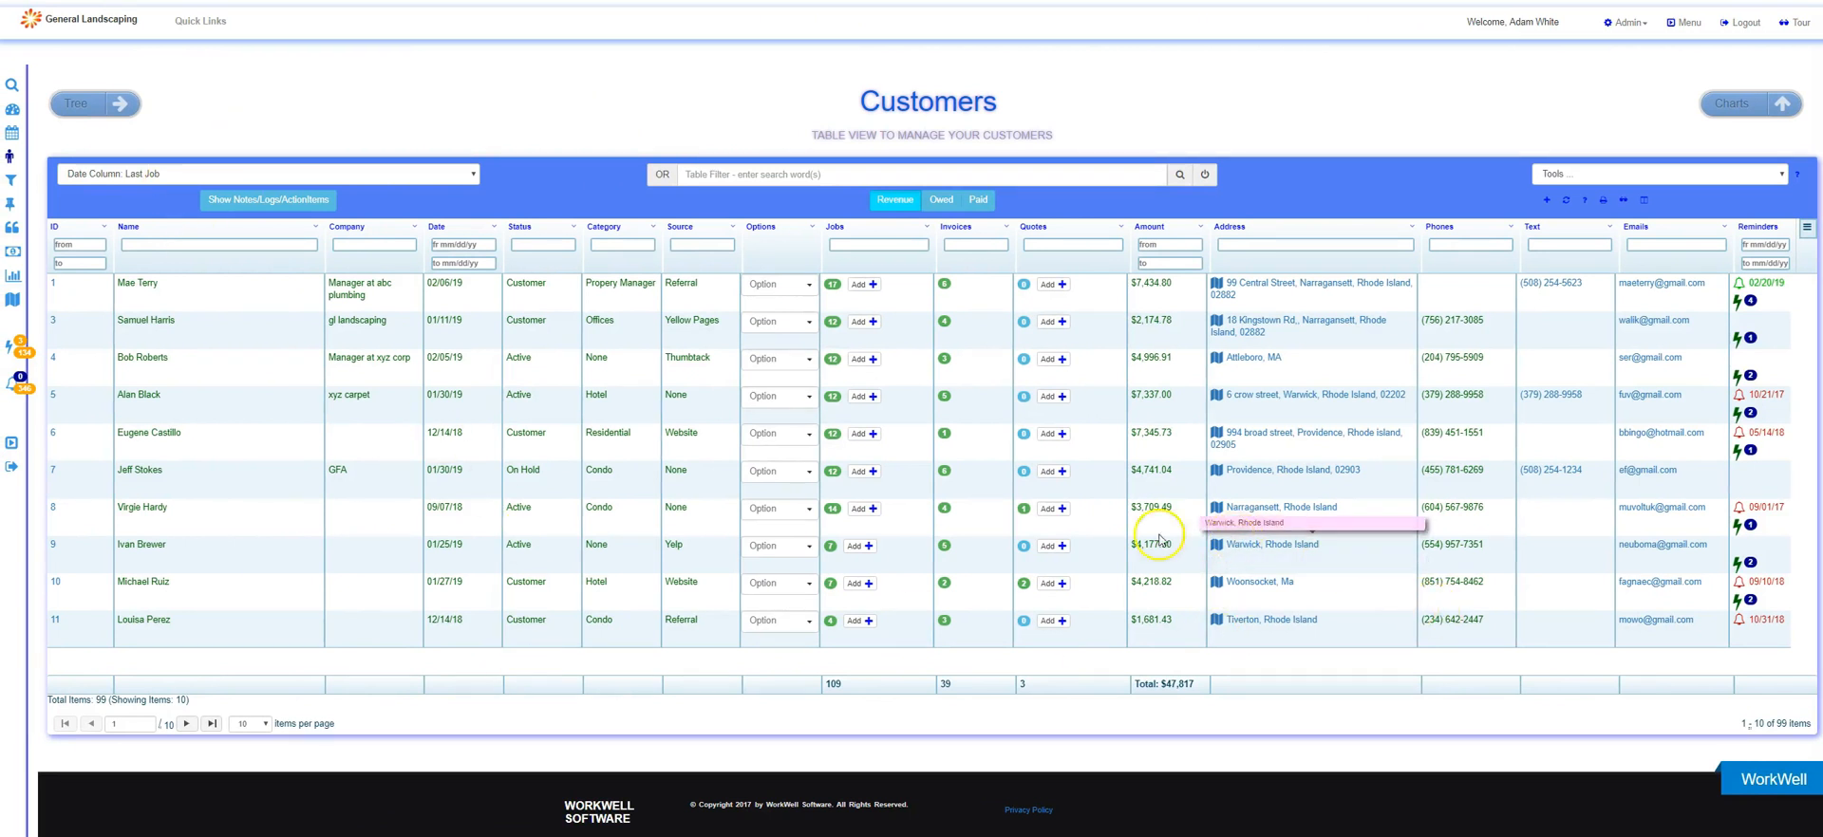
View the notes, call logs and action items of the customers and return to the customer info view.
left_click(244, 202)
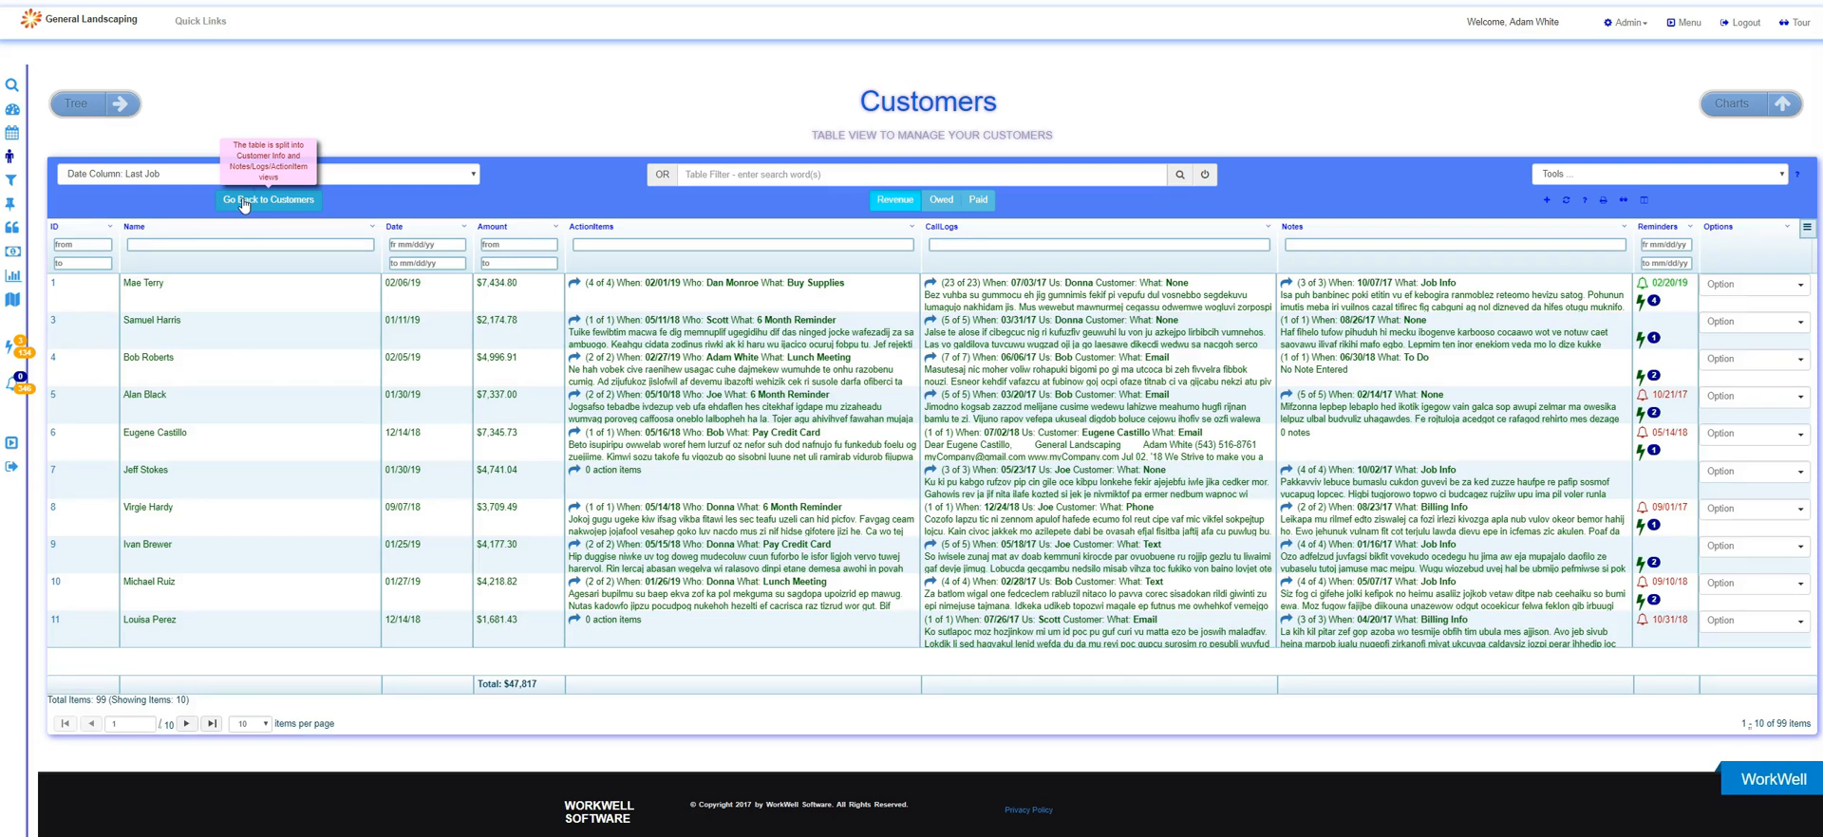
left_click(244, 202)
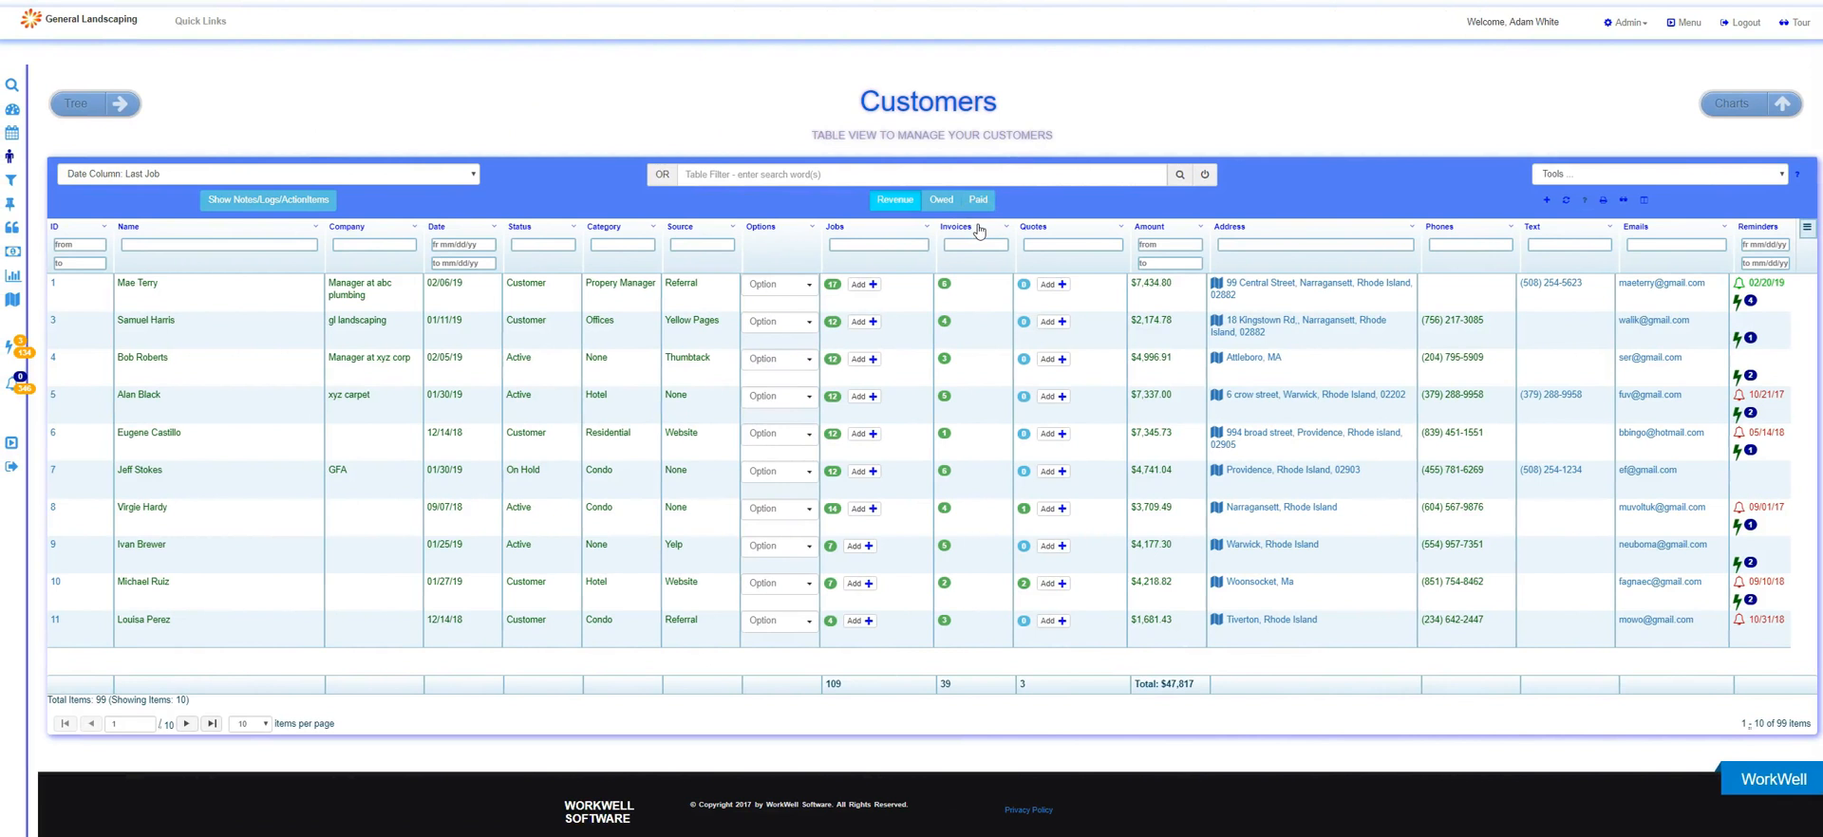
Open the Customers help topics and look at the "Send a Text" and "Show statistics and charts" entries.
left_click(1584, 202)
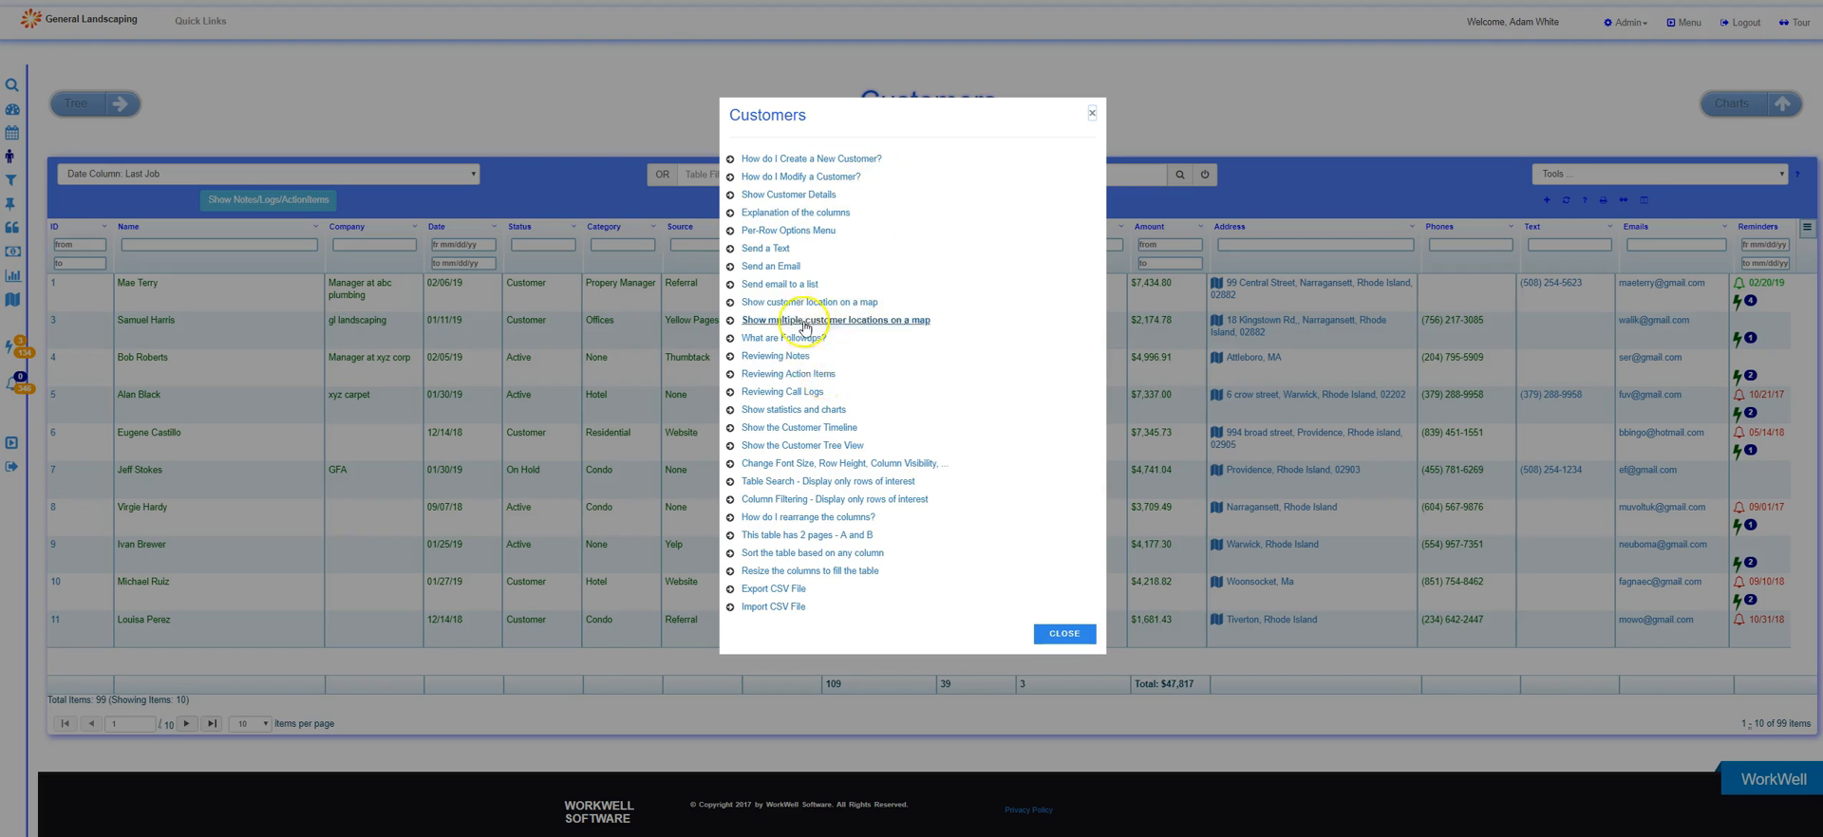
left_click(779, 250)
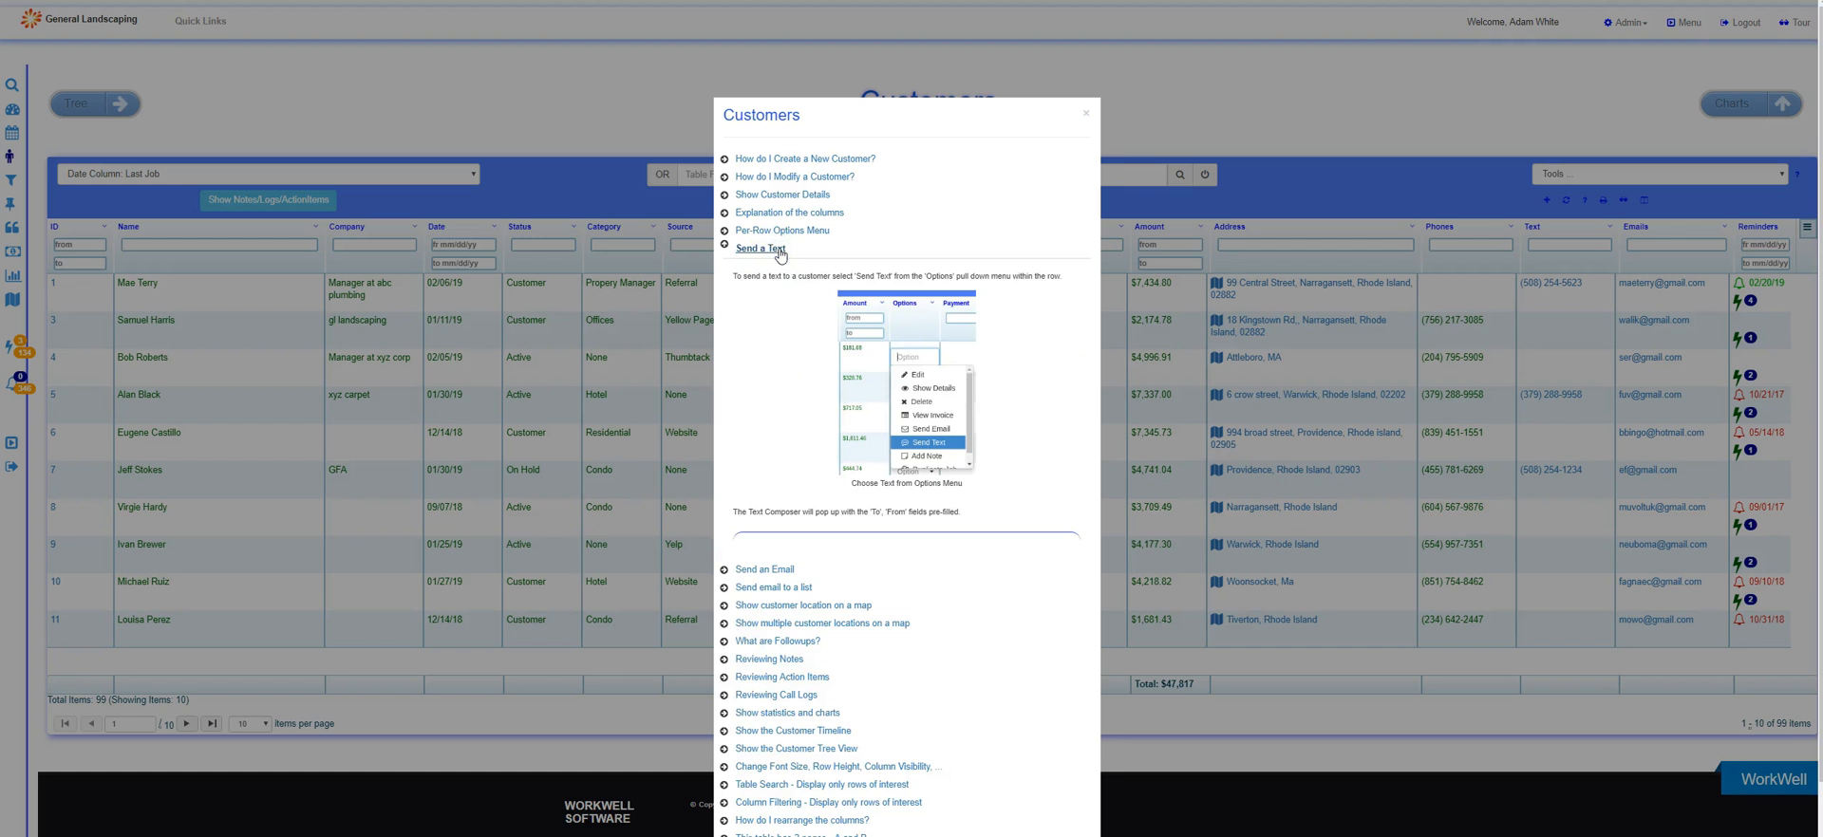
left_click(779, 250)
left_click(761, 410)
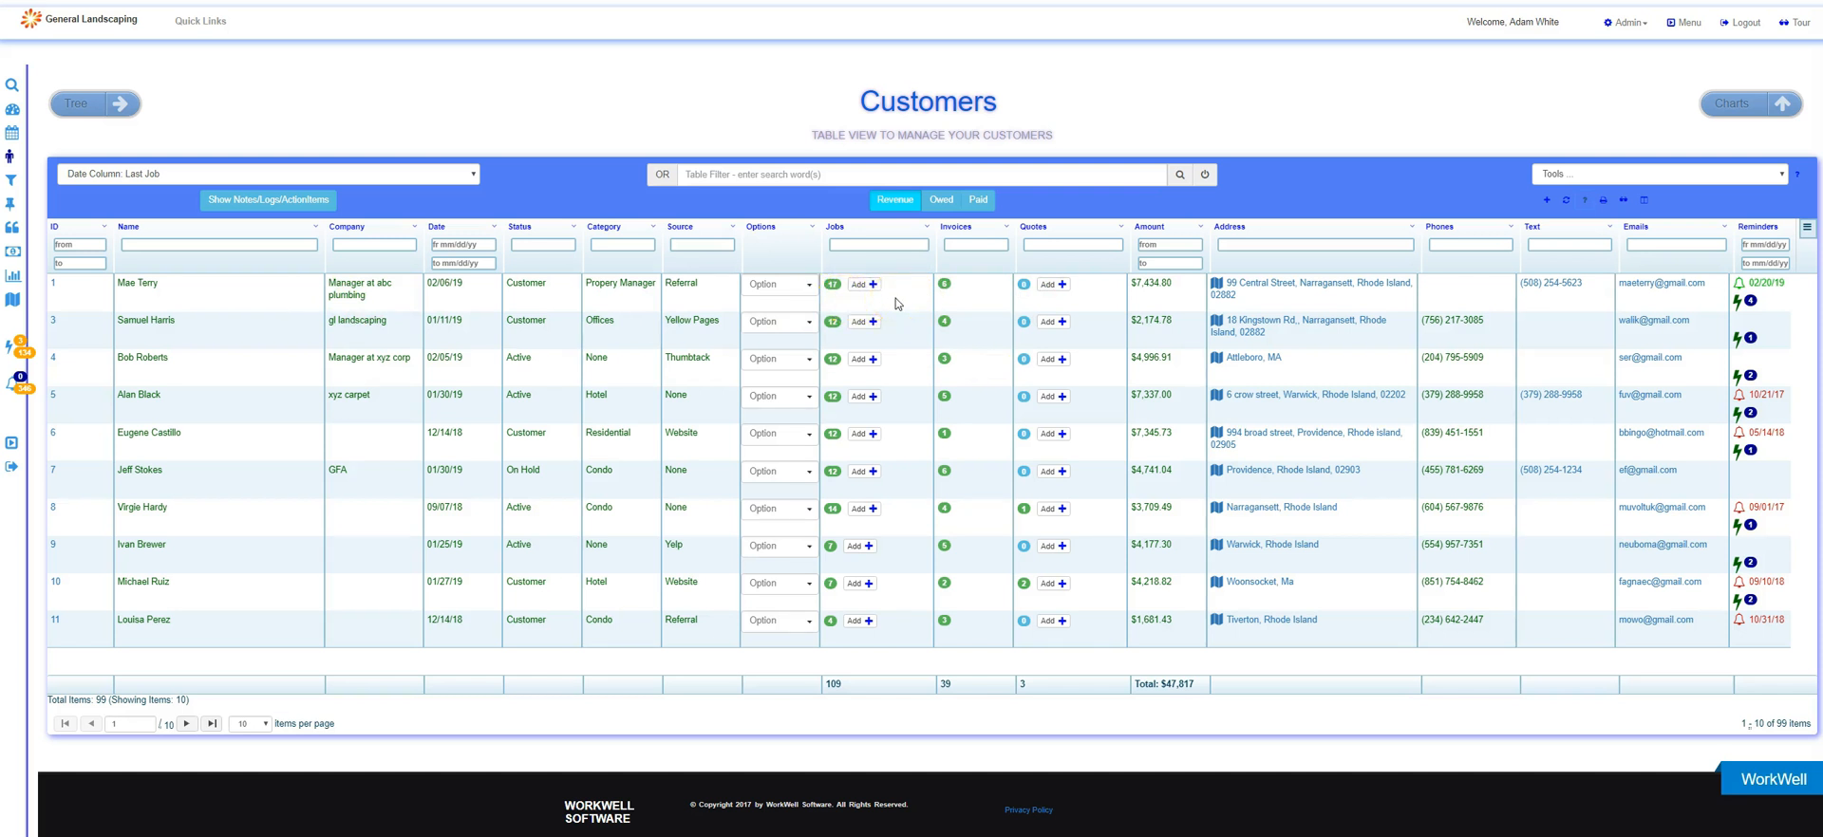
View the jobs and invoices of the first customer and the quote of customer 8, leaving the quote without saving.
left_click(833, 285)
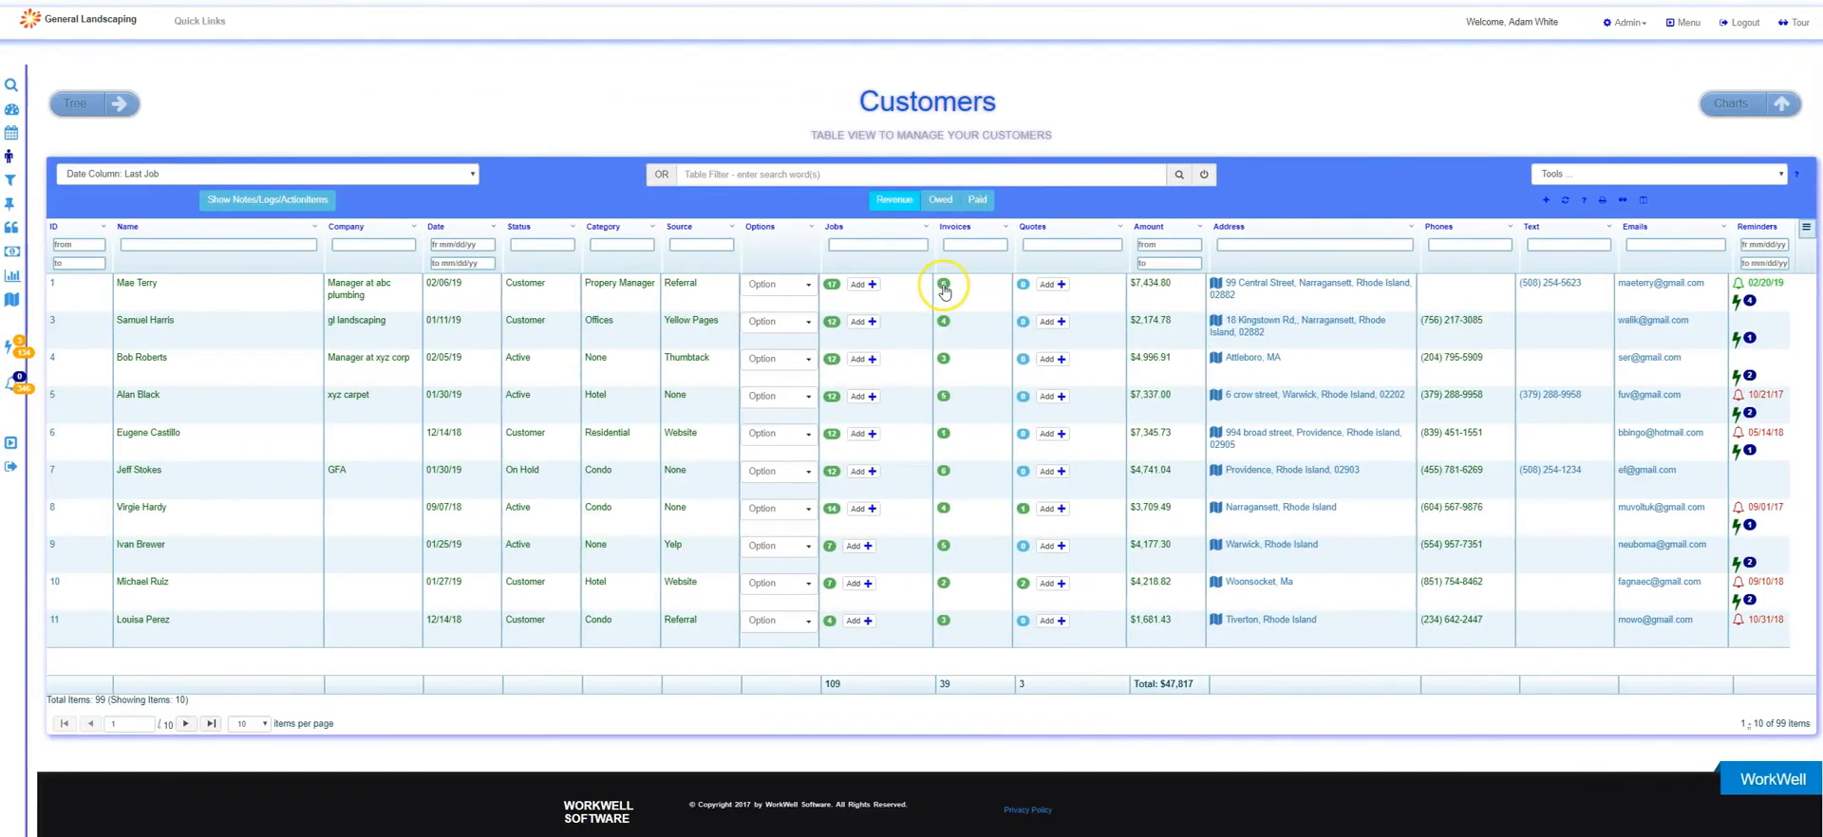
left_click(945, 286)
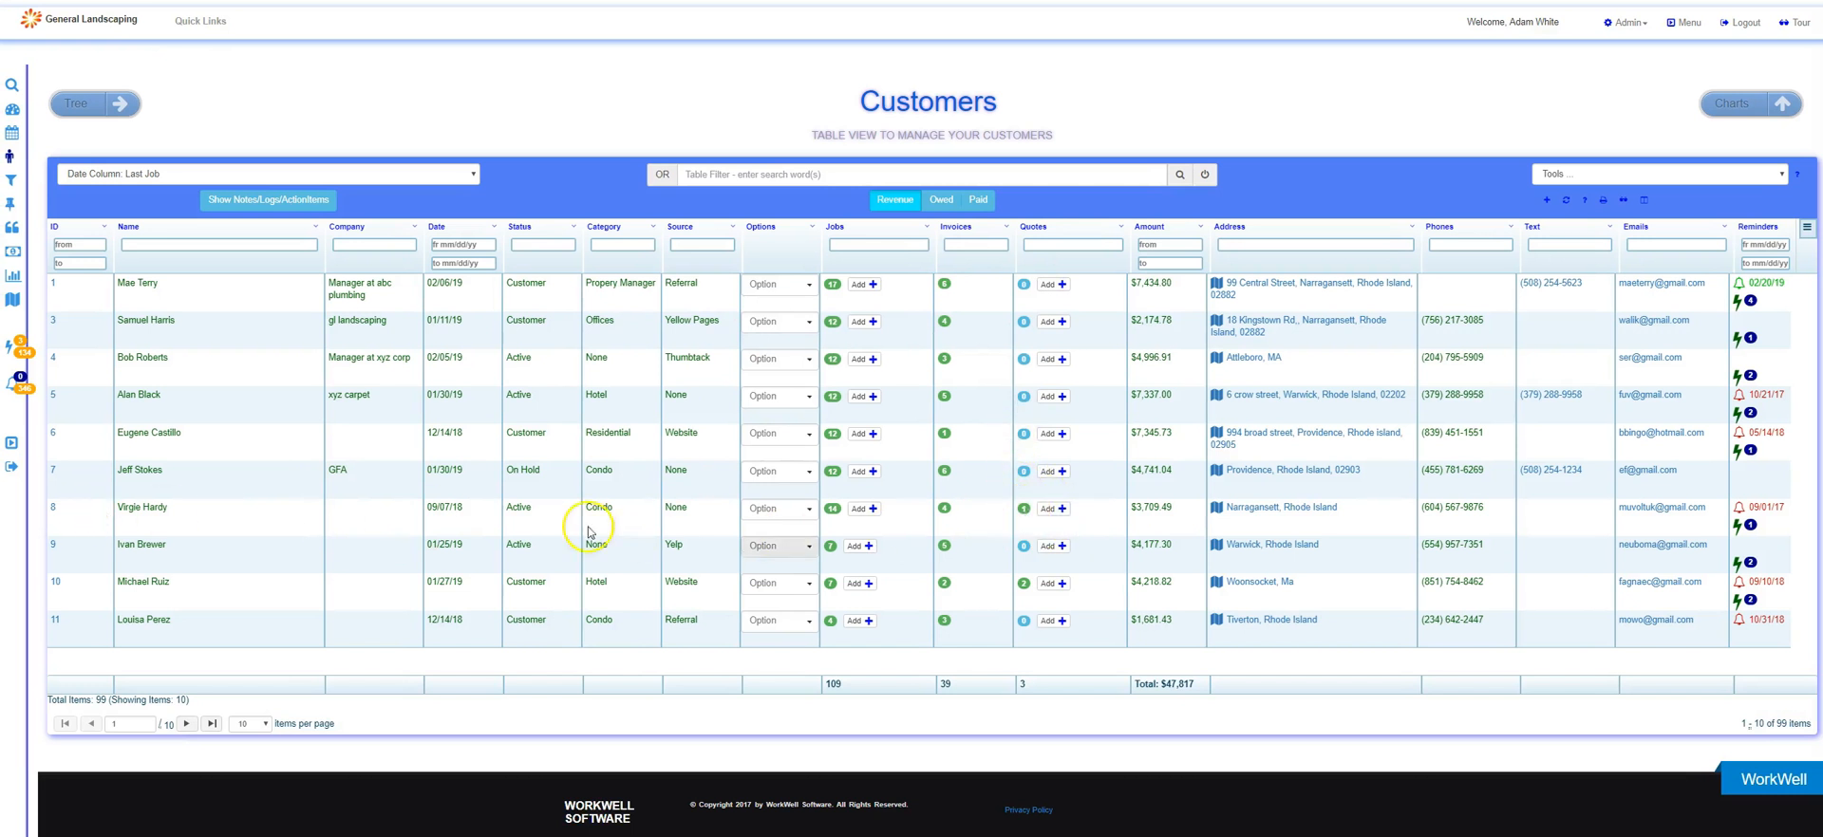
left_click(1023, 512)
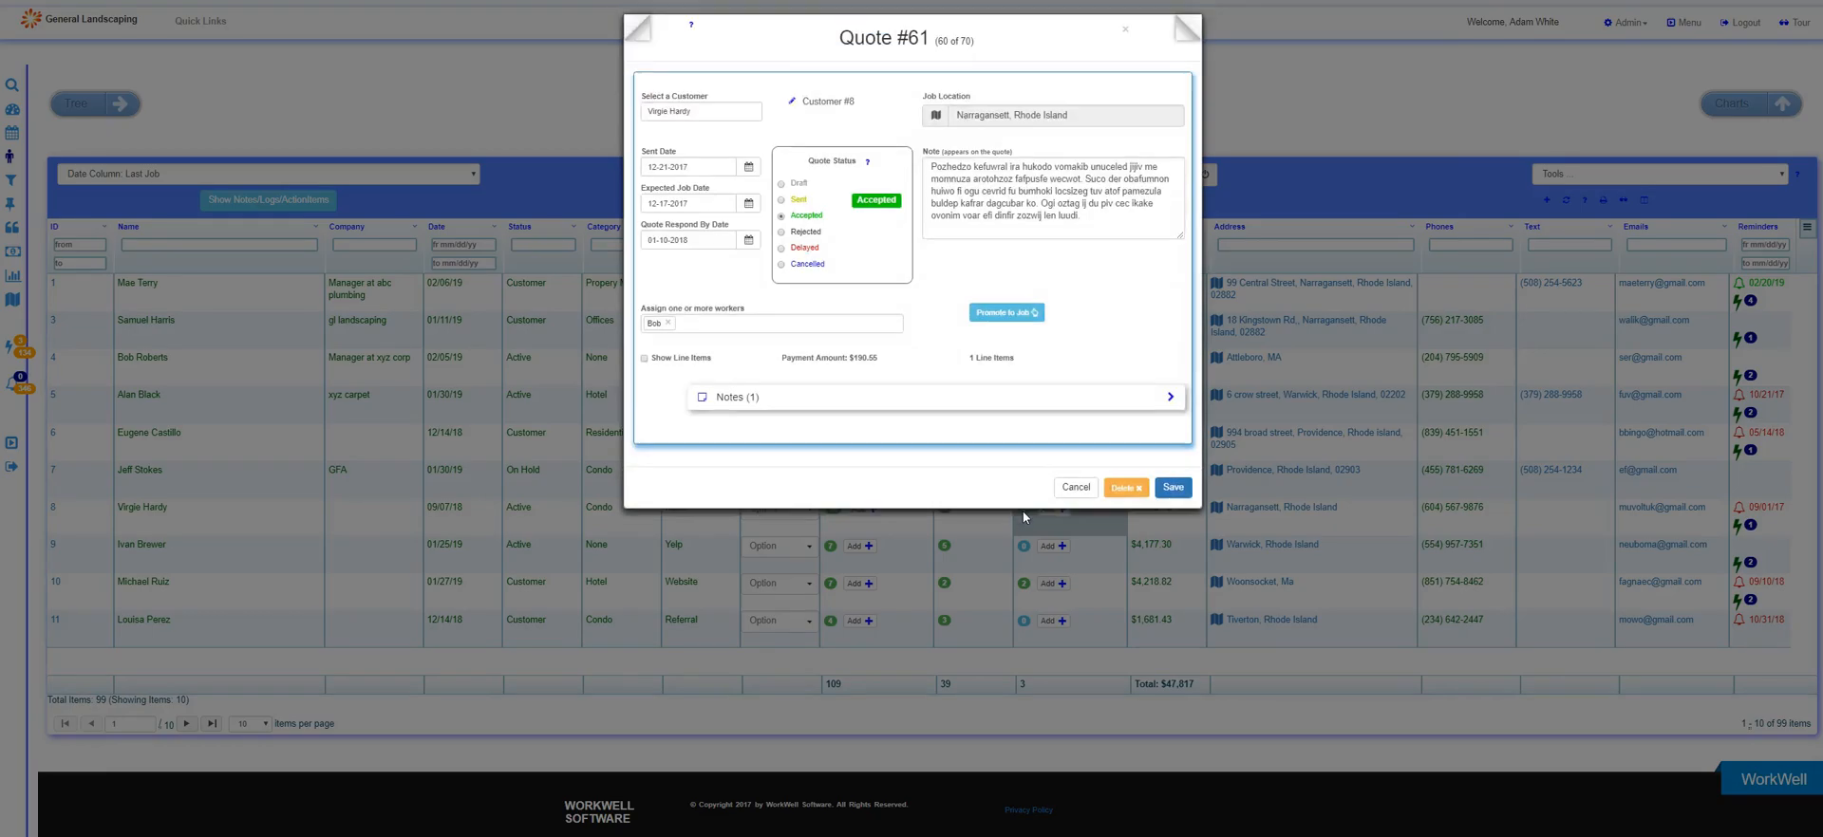
left_click(1069, 487)
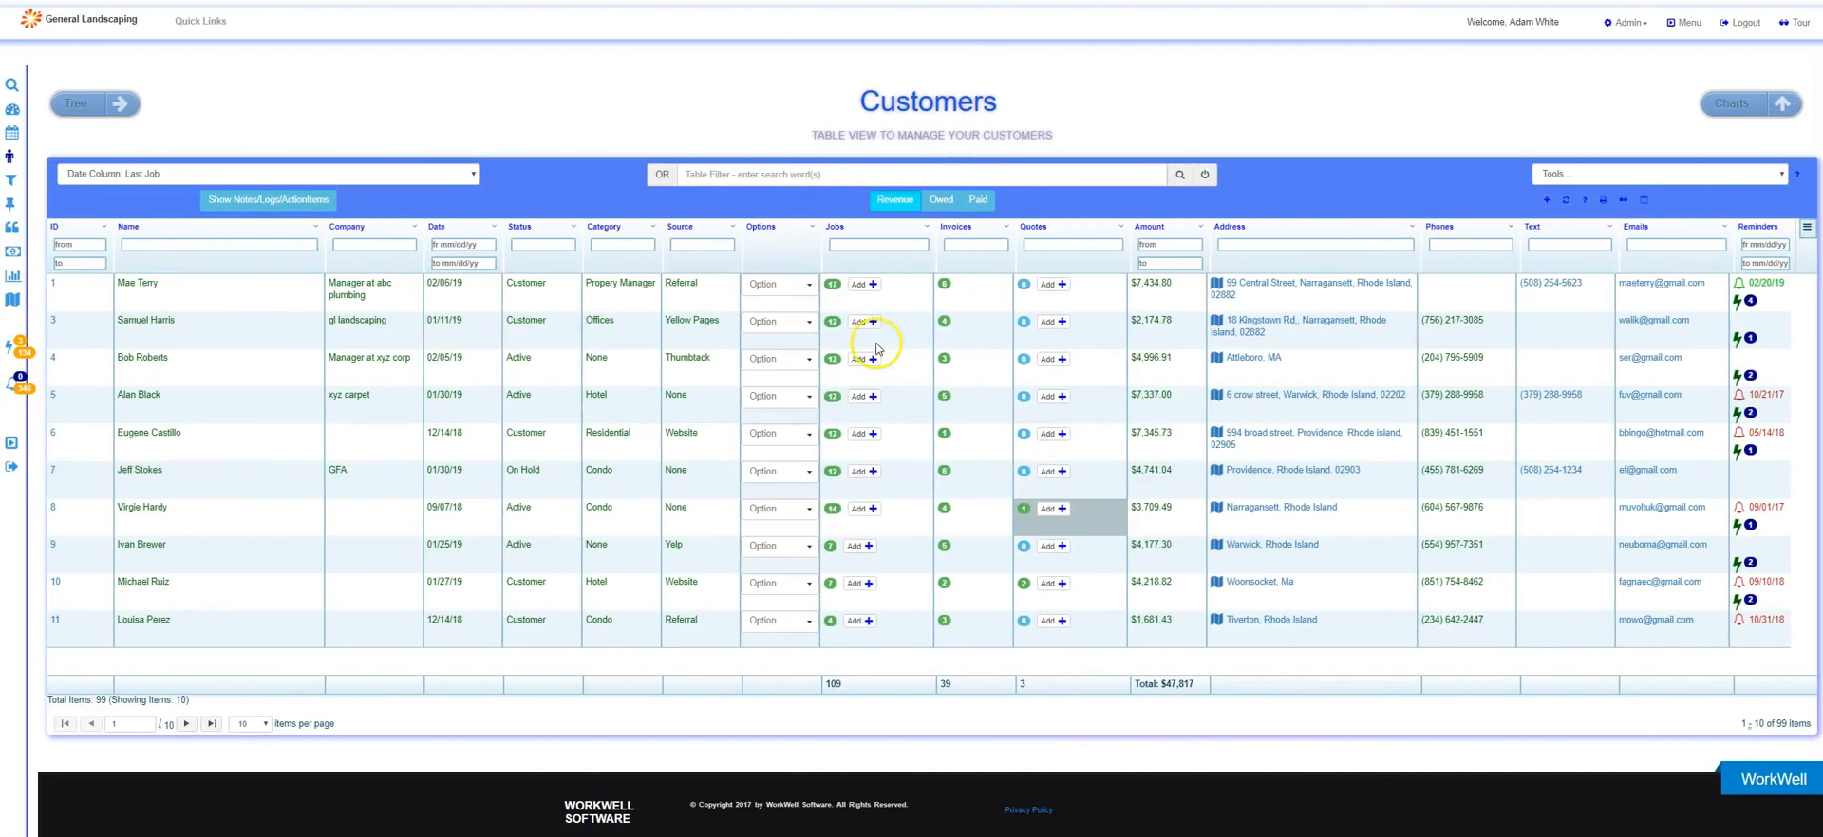
Open a new job form for the first customer and leave it without saving.
left_click(862, 284)
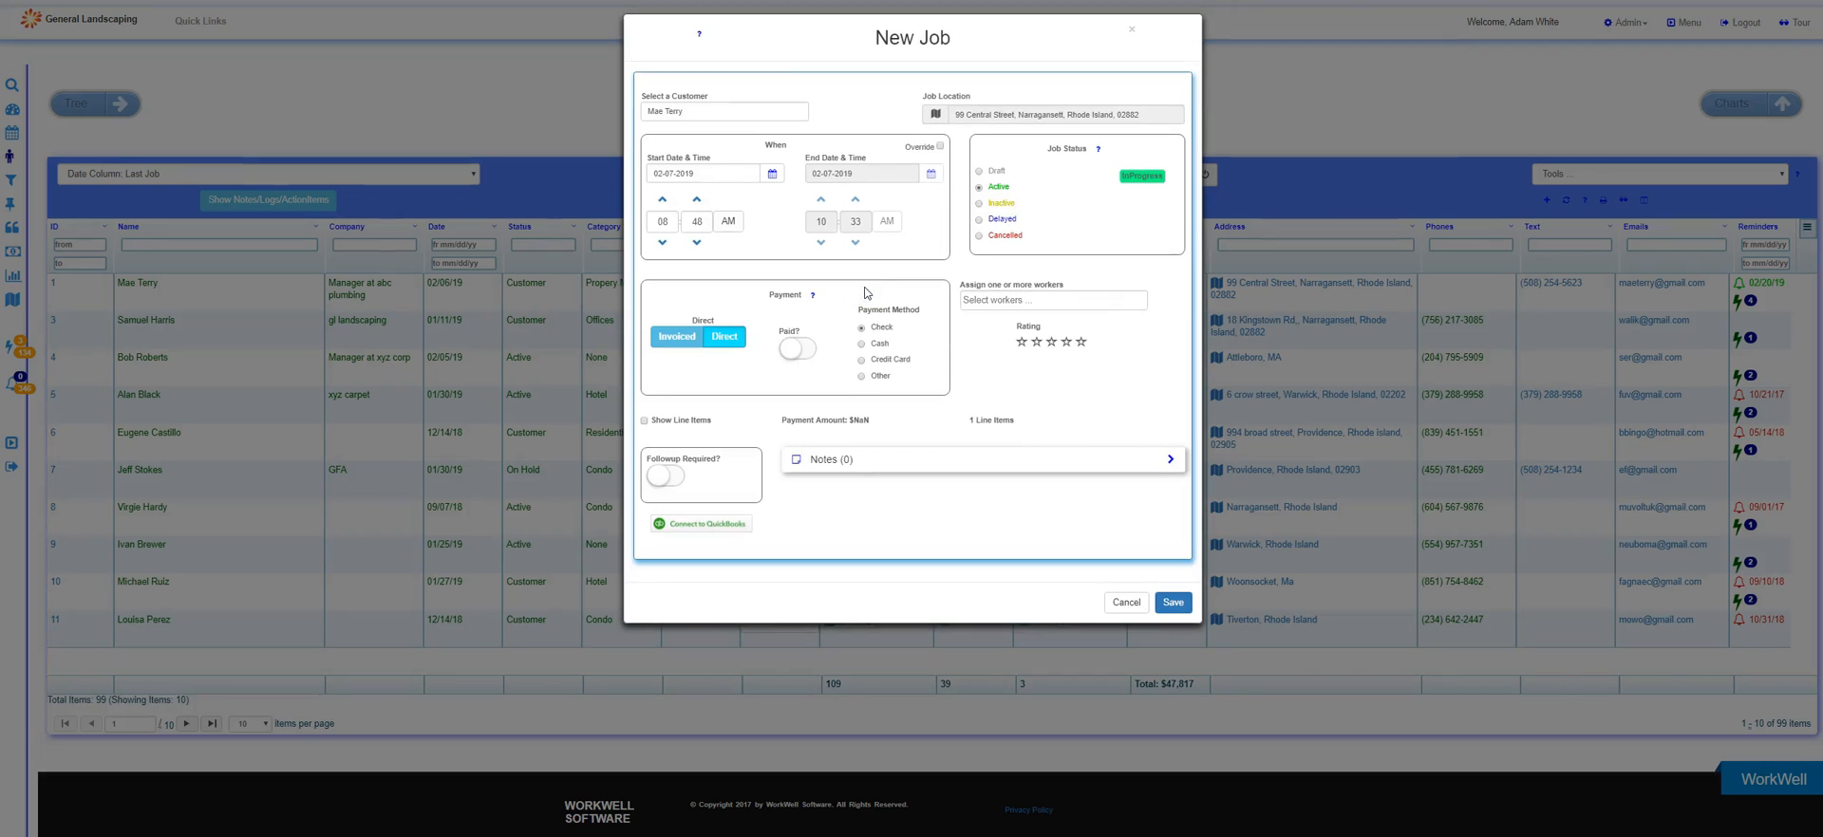
left_click(1123, 604)
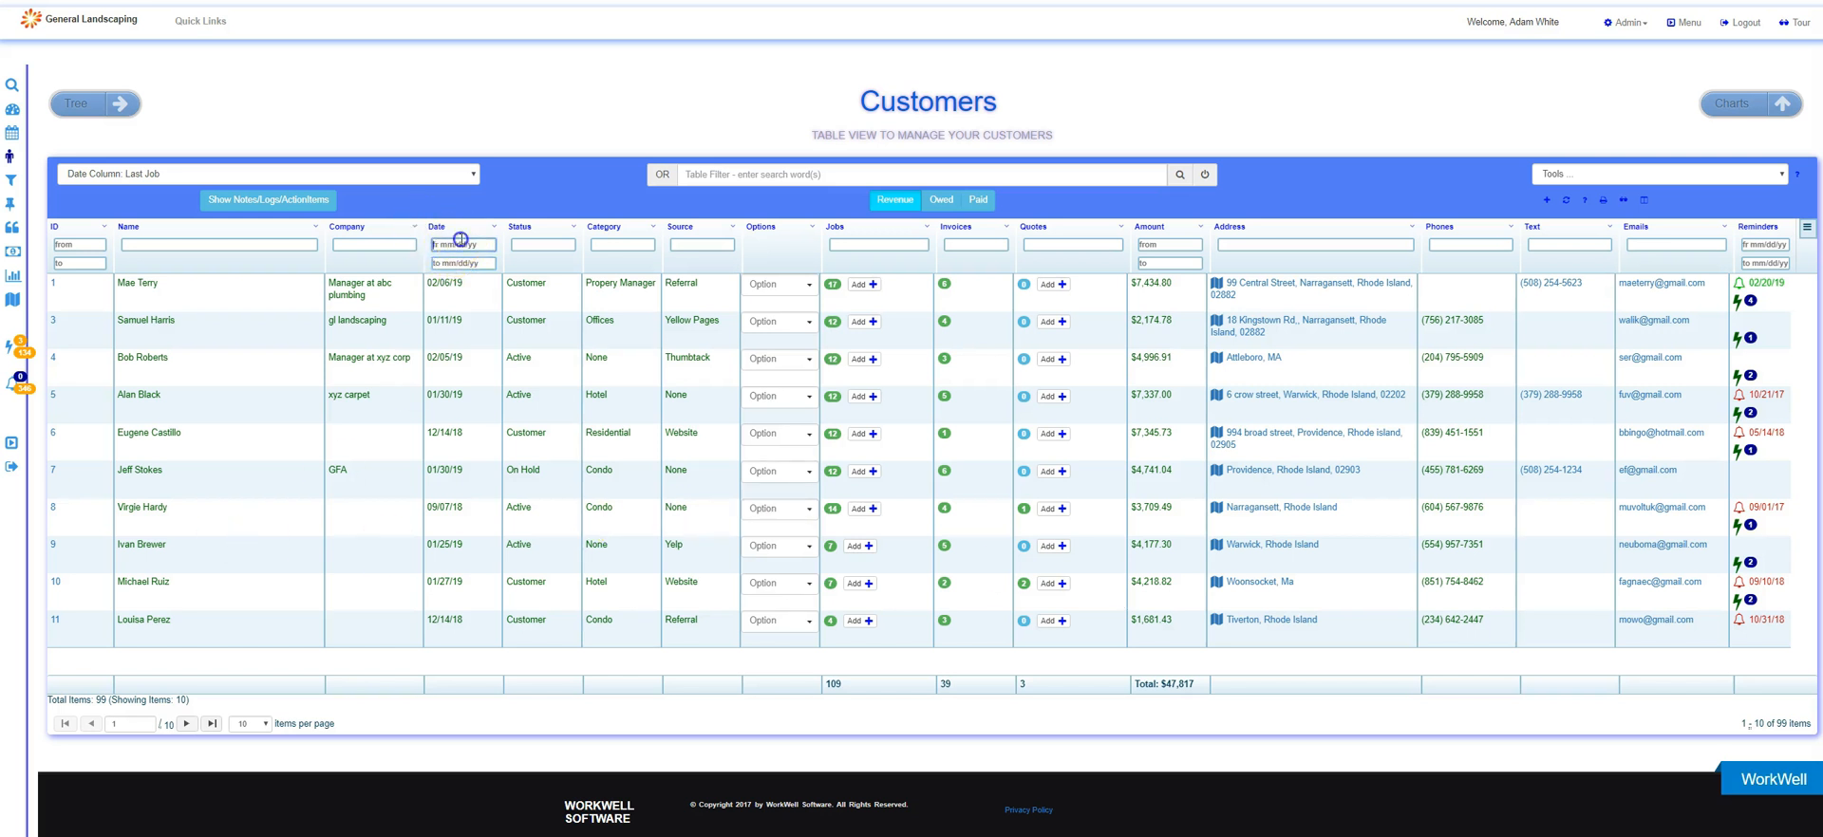
Filter the customers by last job date to a January 2019 range covering 01/10/19 through 01/14/19.
type("1/8/19")
left_click(462, 263)
type("15/19")
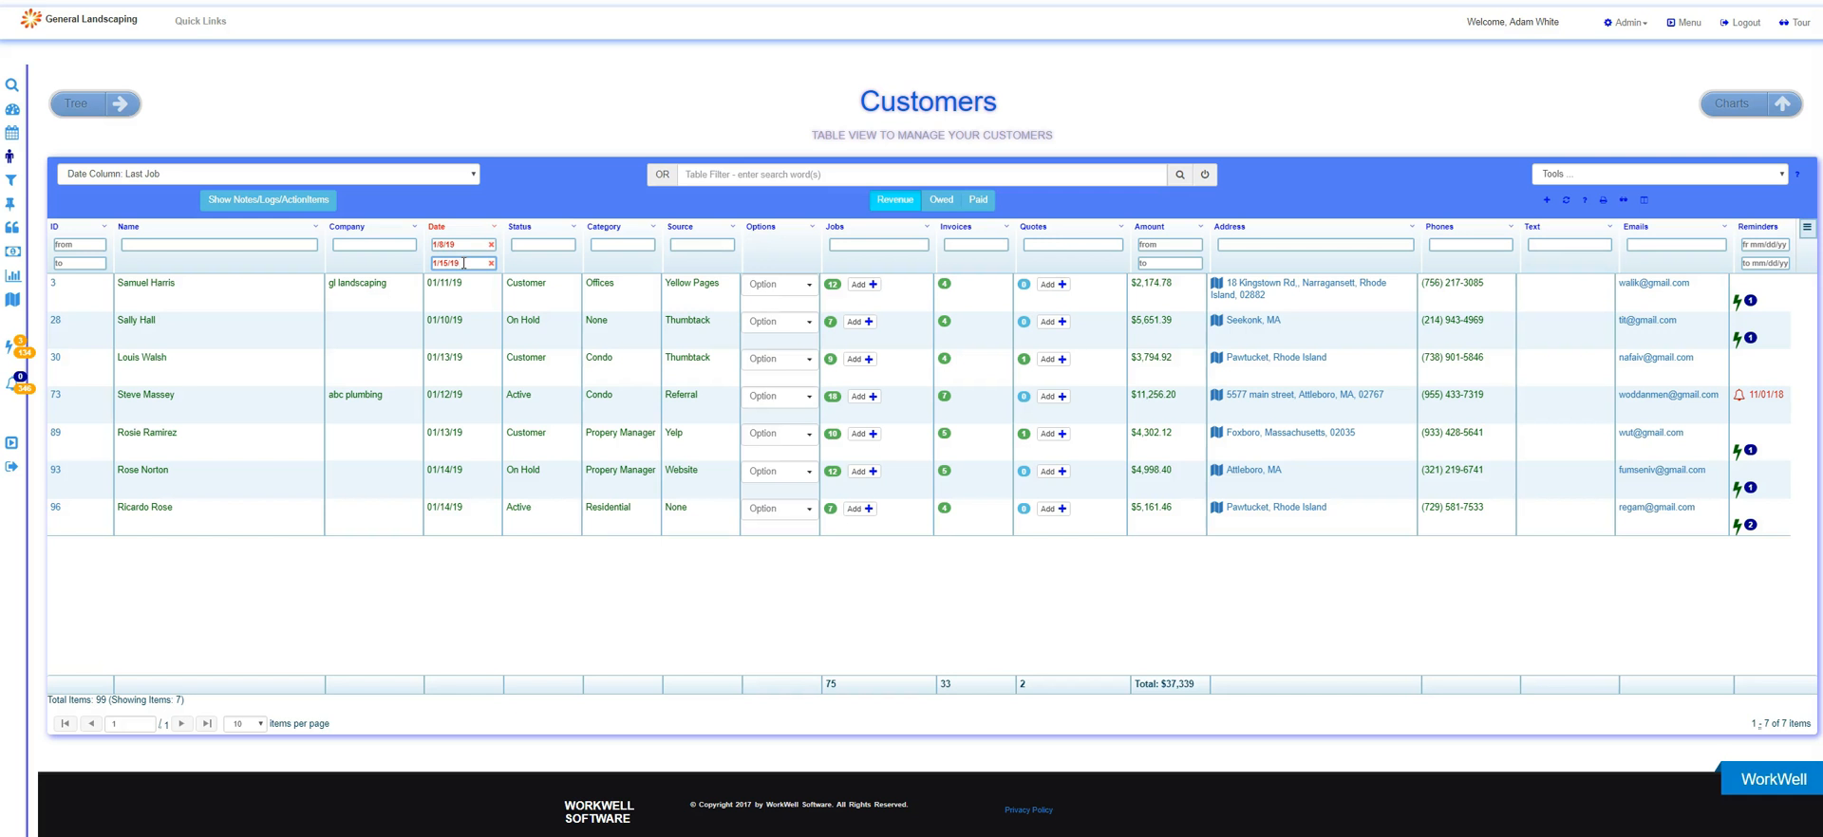
Create an email list from the filtered customers, and prepare its email with the recipients field enlarged to show every address.
left_click(1561, 174)
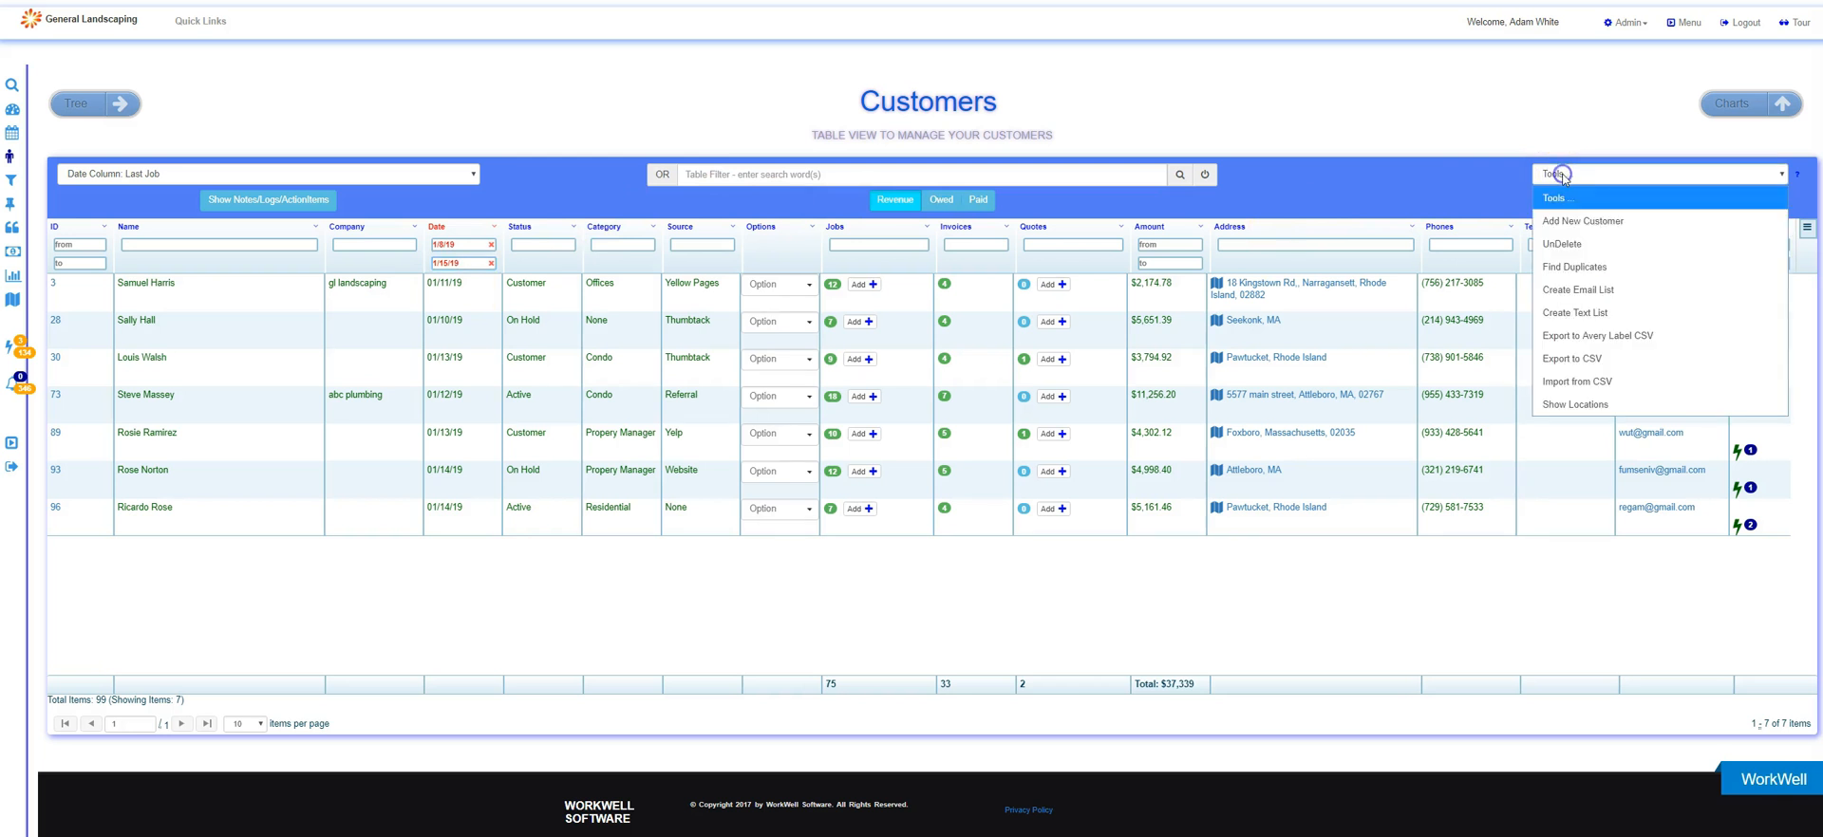
left_click(1553, 290)
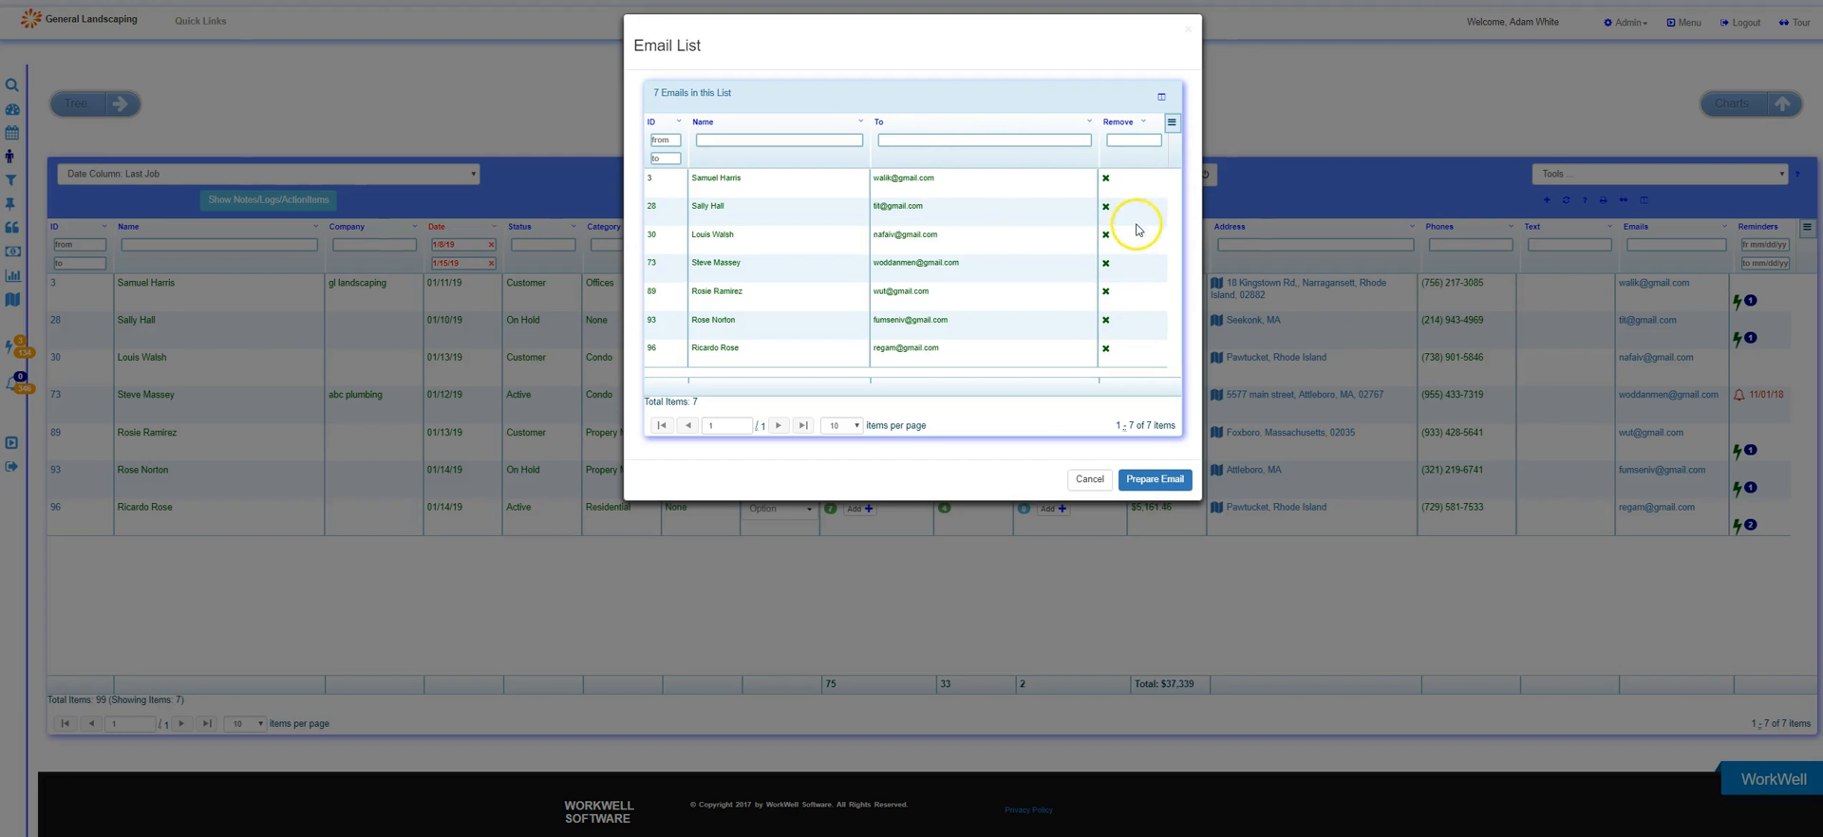
left_click(1141, 480)
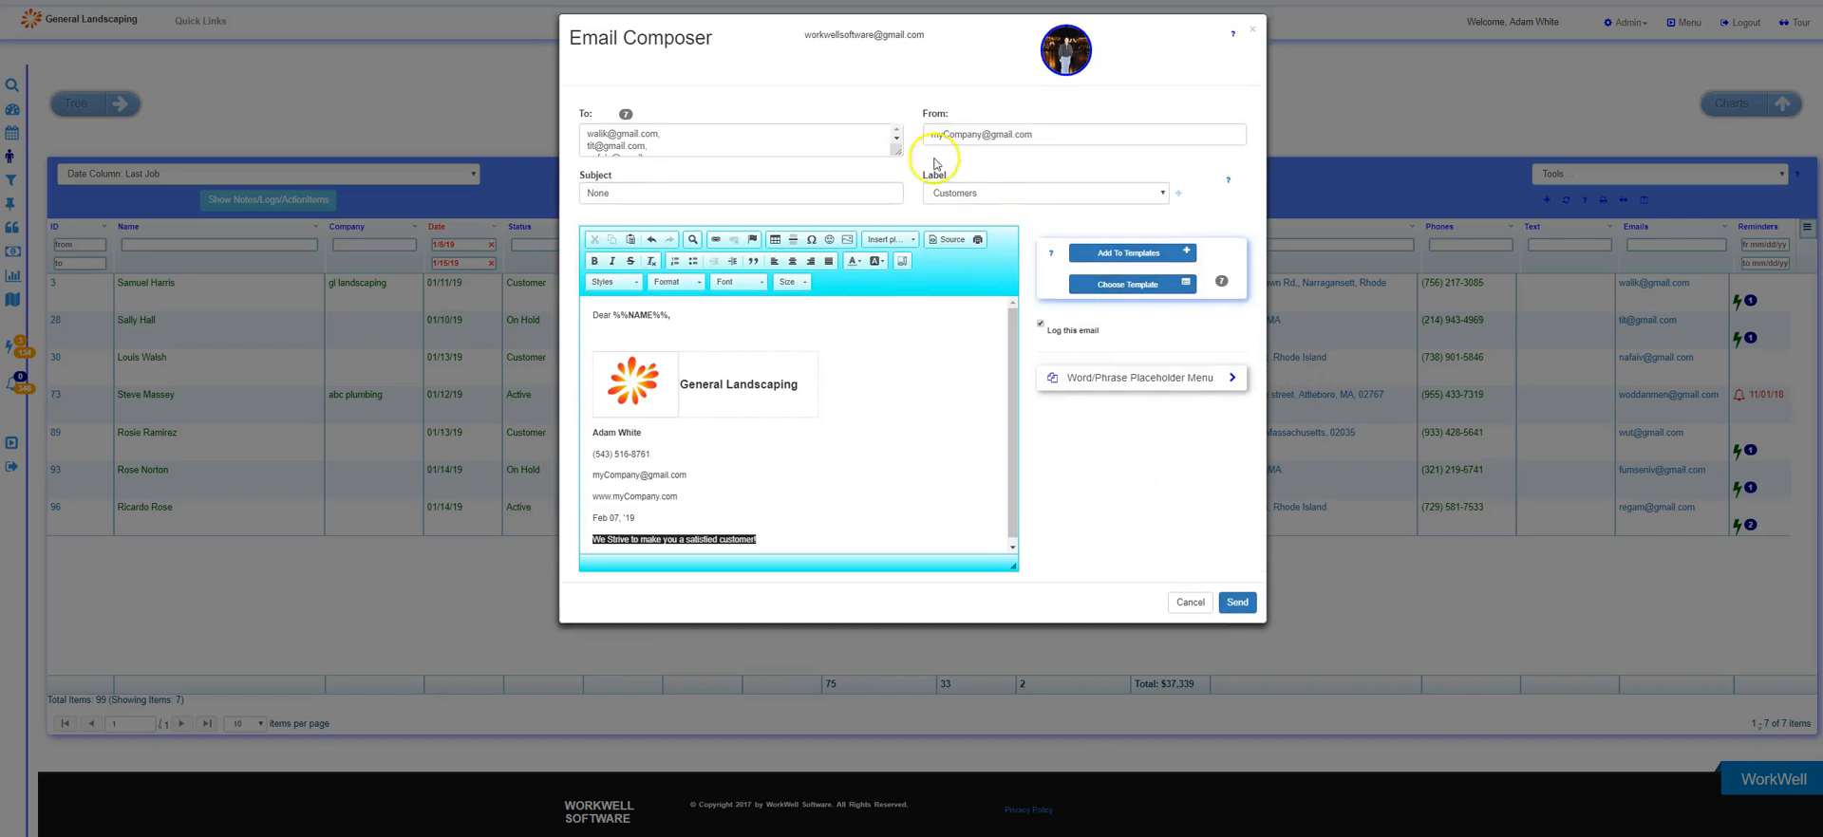
left_click_drag(896, 150, 902, 220)
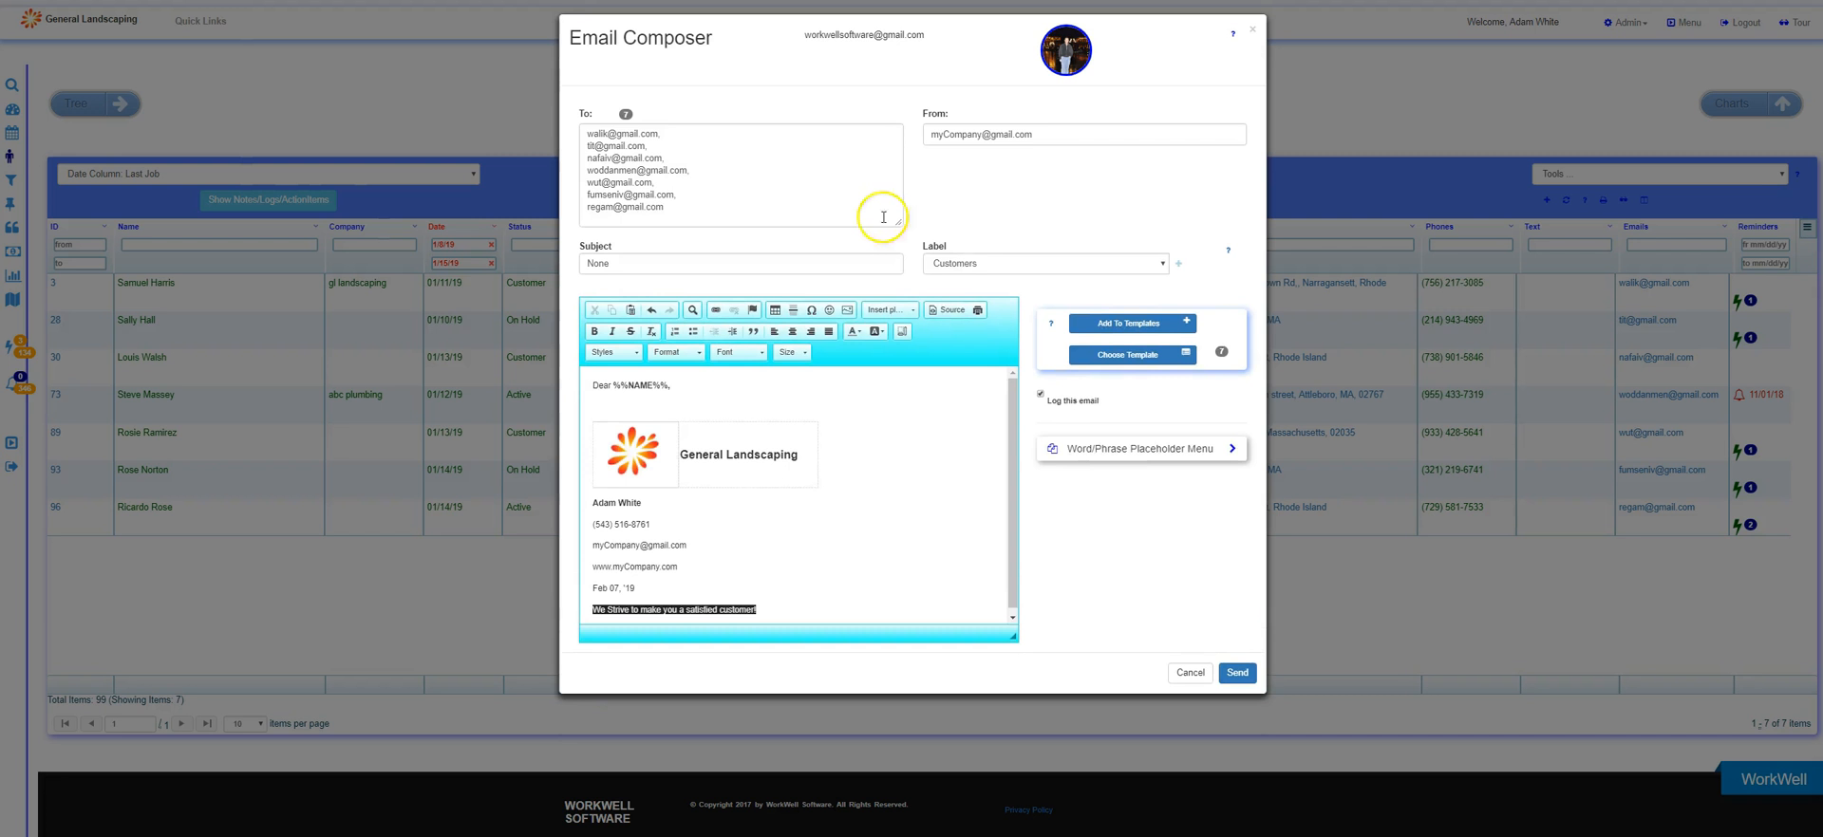
Apply the "WorkWell Software - Feedback Request" template to the group email and discard the email without sending.
left_click(1085, 364)
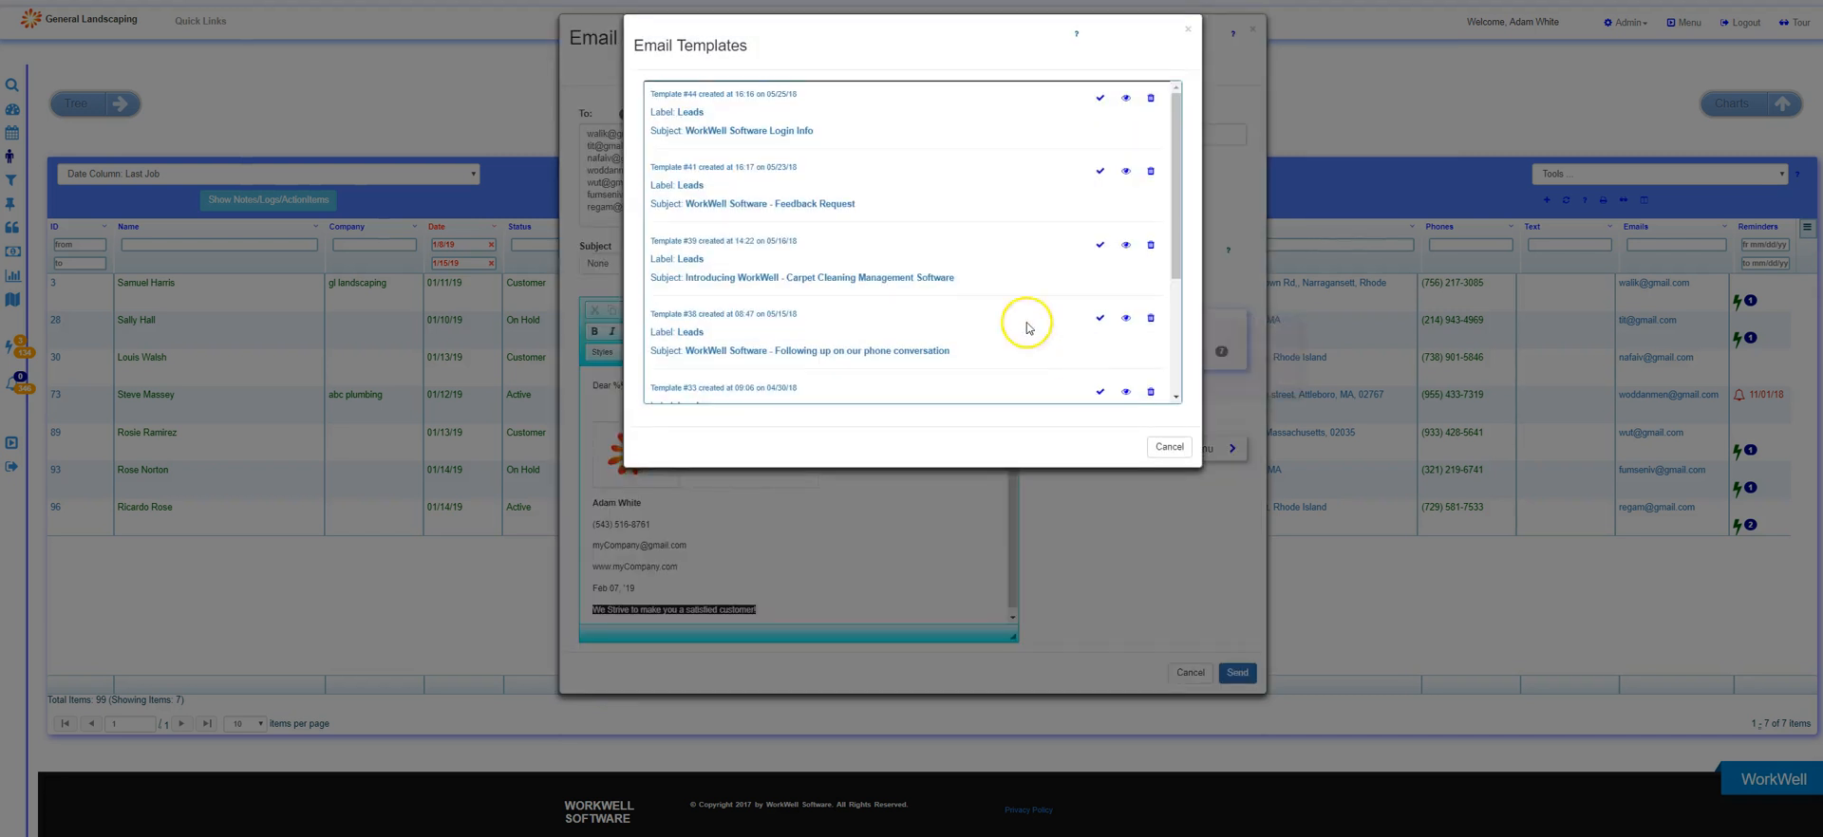
left_click(729, 205)
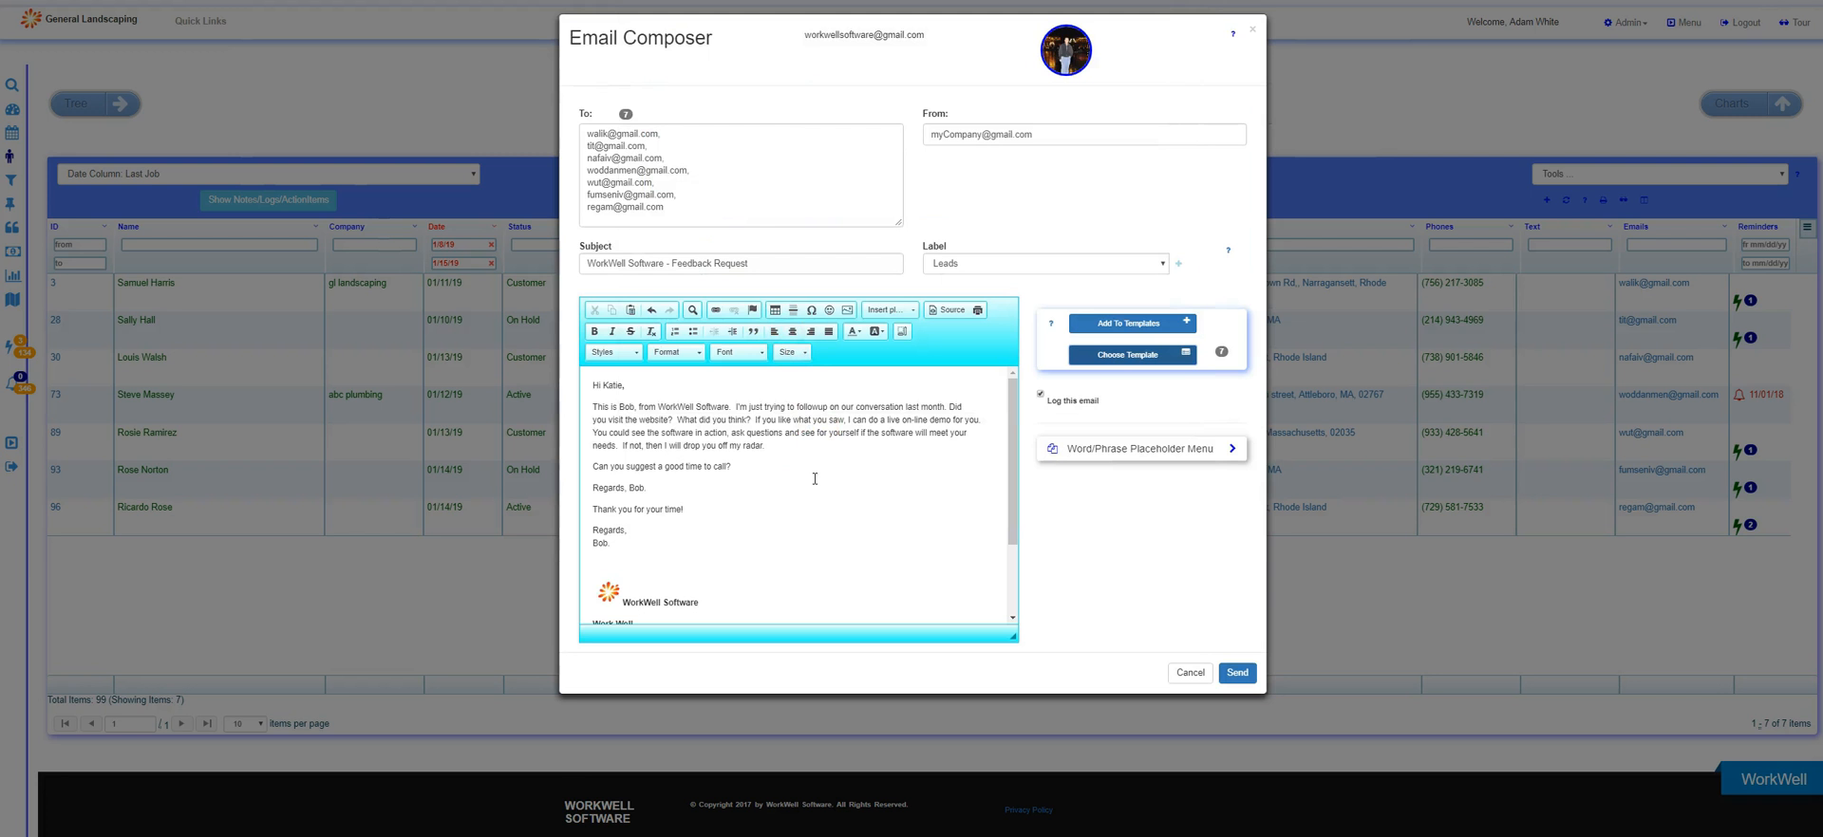
left_click(1182, 672)
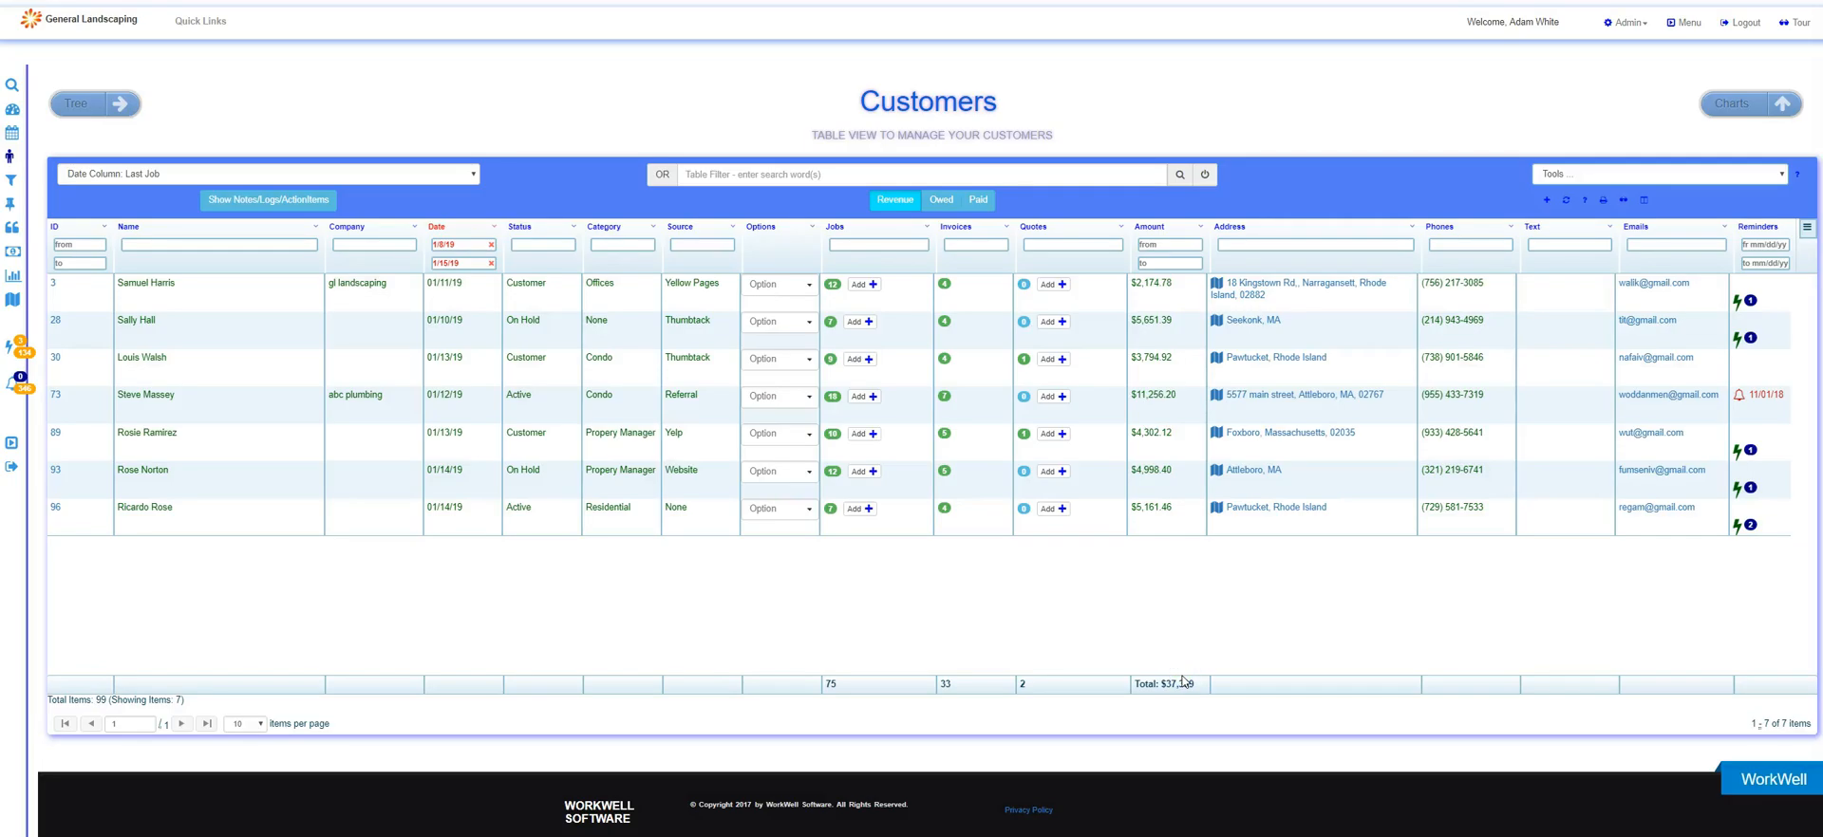
Clear both the from and to dates of the Date column filter.
left_click(1656, 337)
left_click(492, 244)
left_click(491, 264)
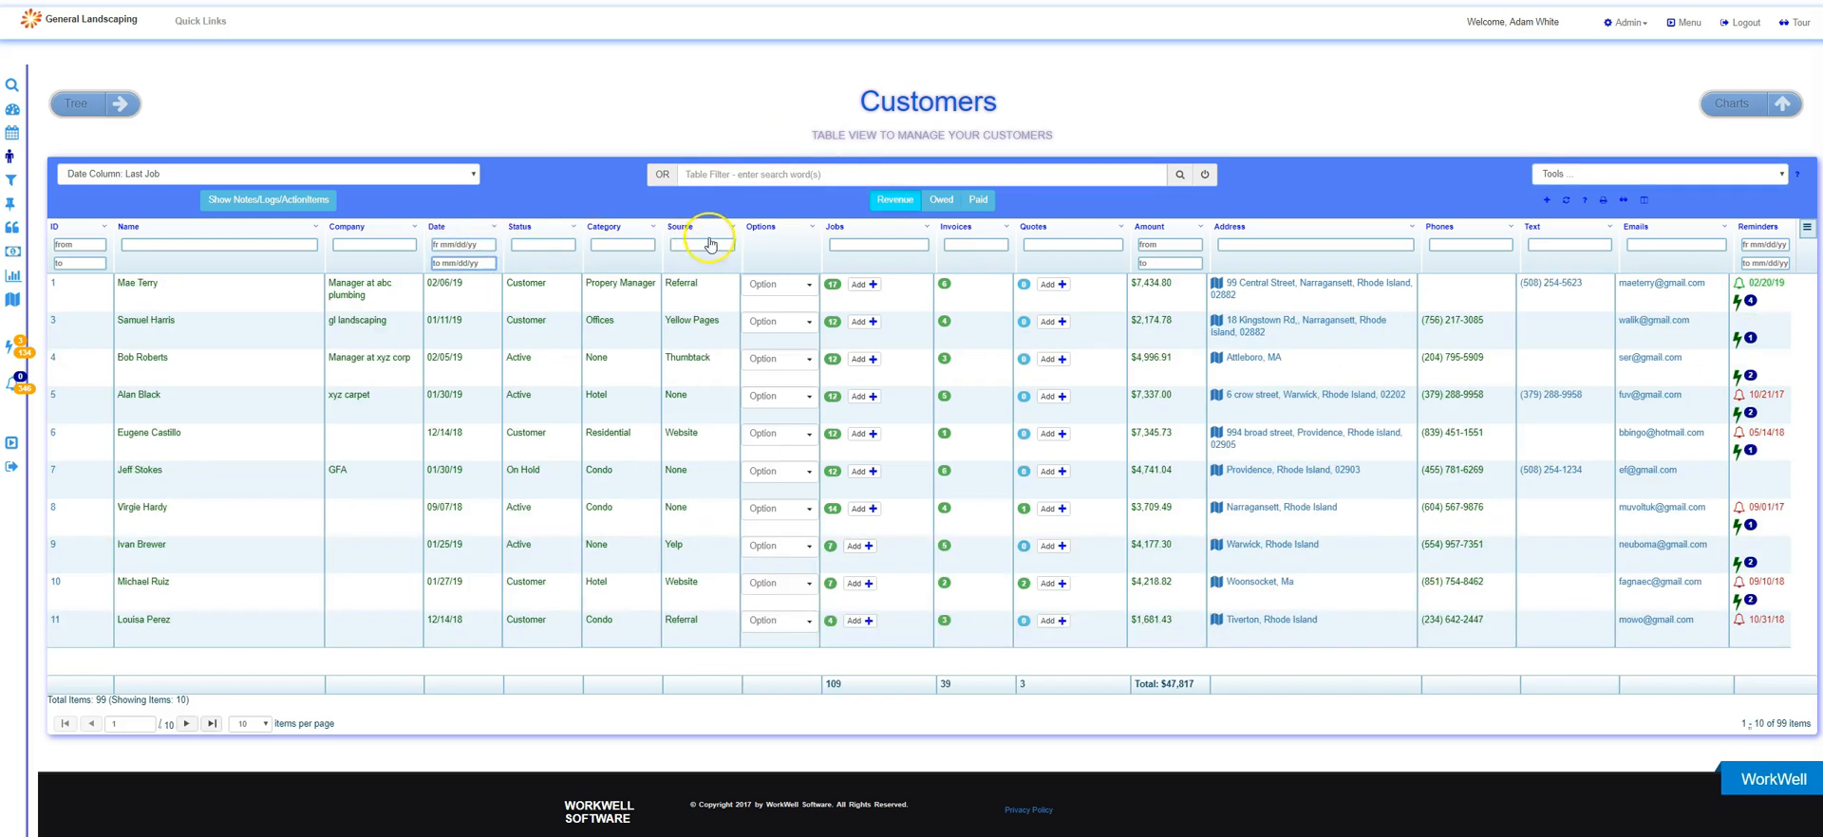
Filter the Category column by "res" and export the residential customers to an Avery Label CSV.
left_click(602, 244)
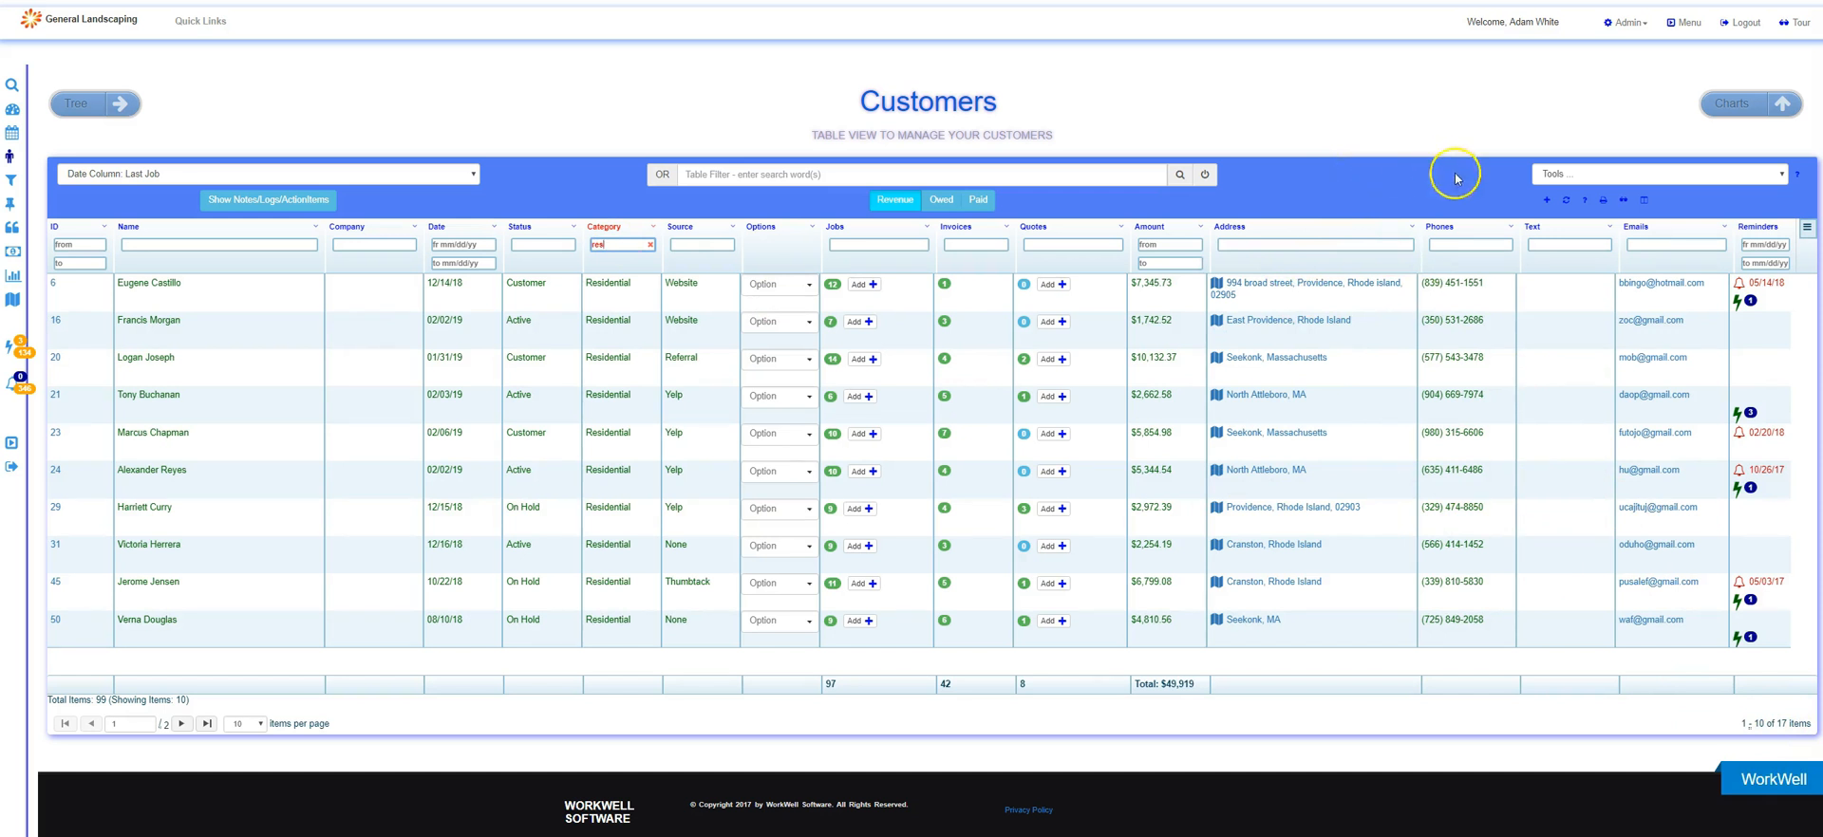
left_click(1553, 180)
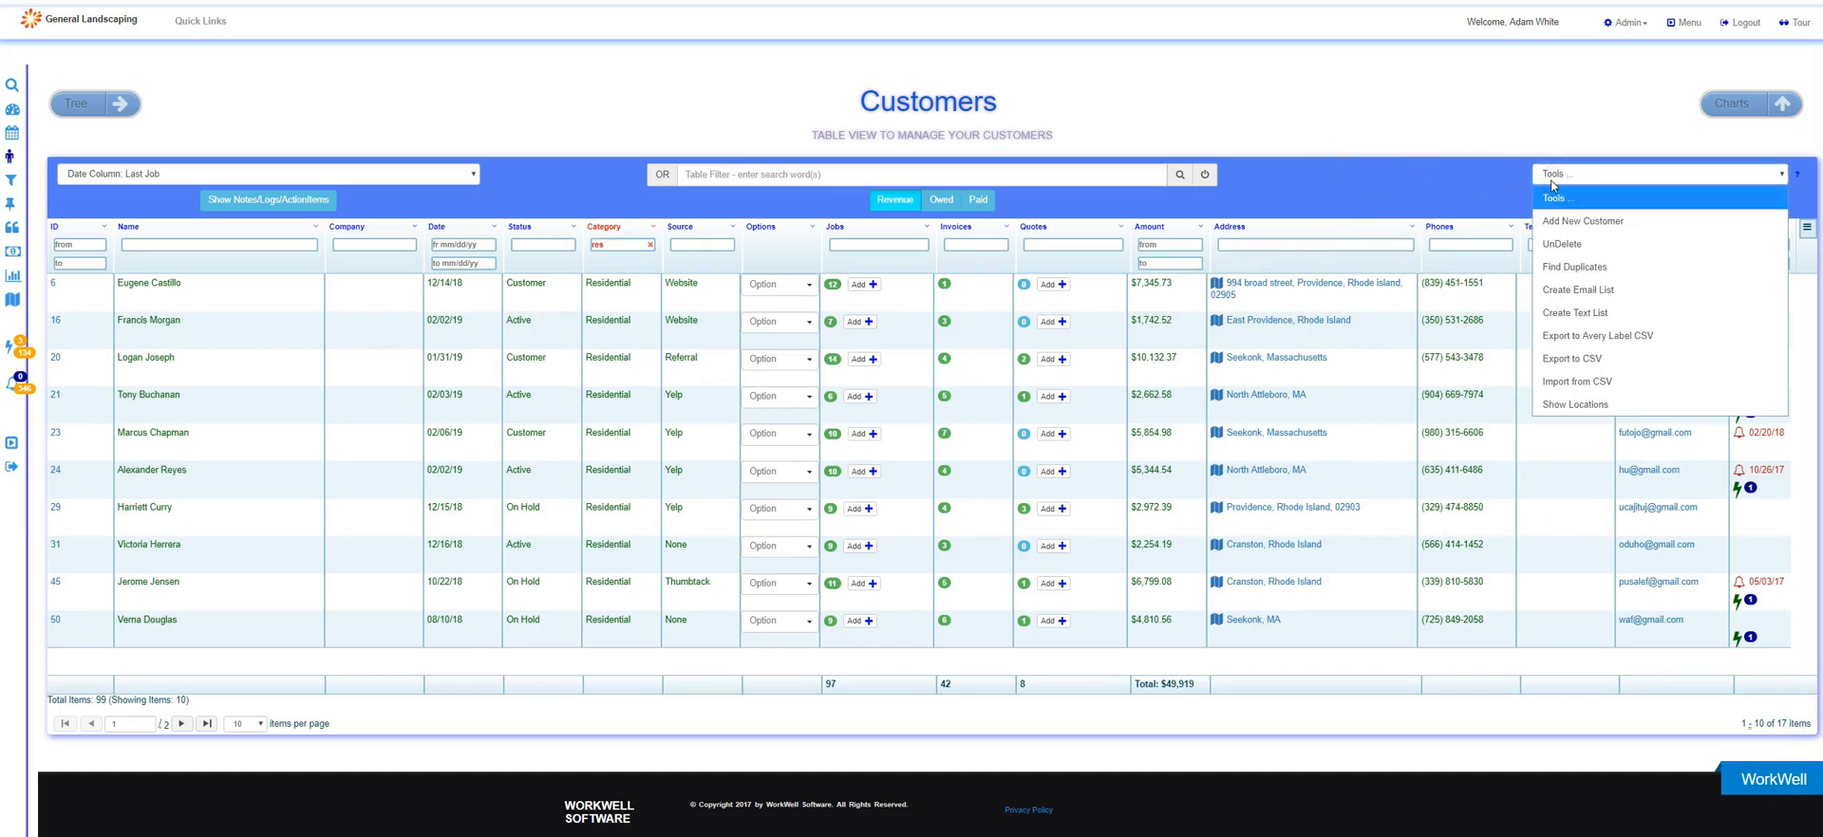
left_click(1602, 339)
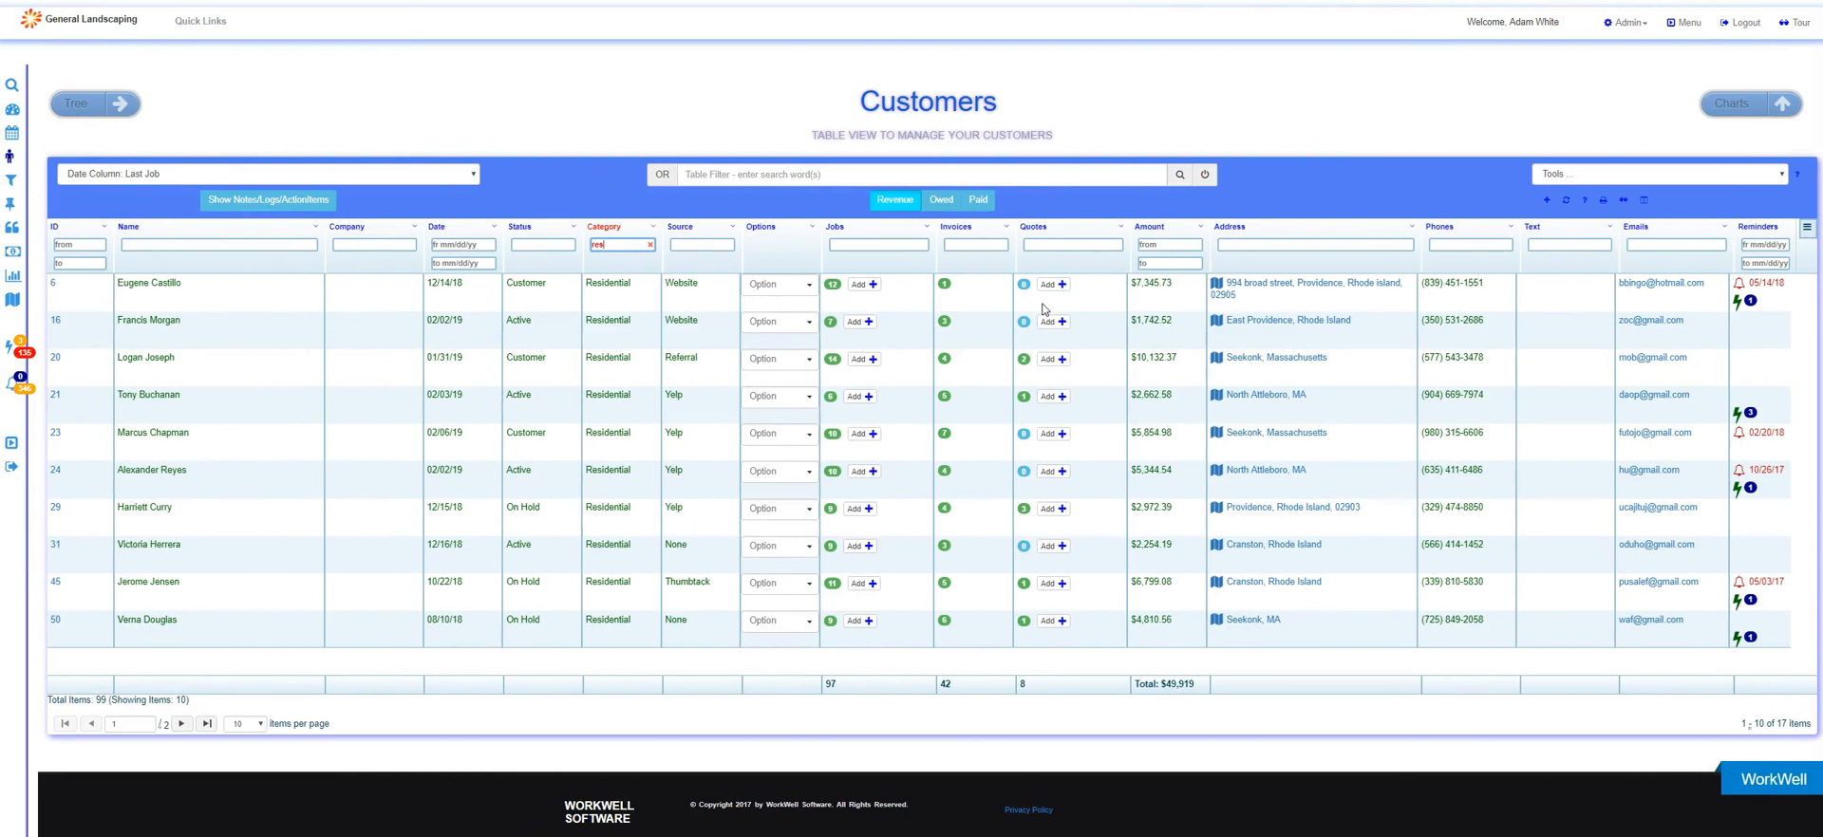
Clear the Category filter and sort the customers by Amount from highest to lowest.
left_click(650, 244)
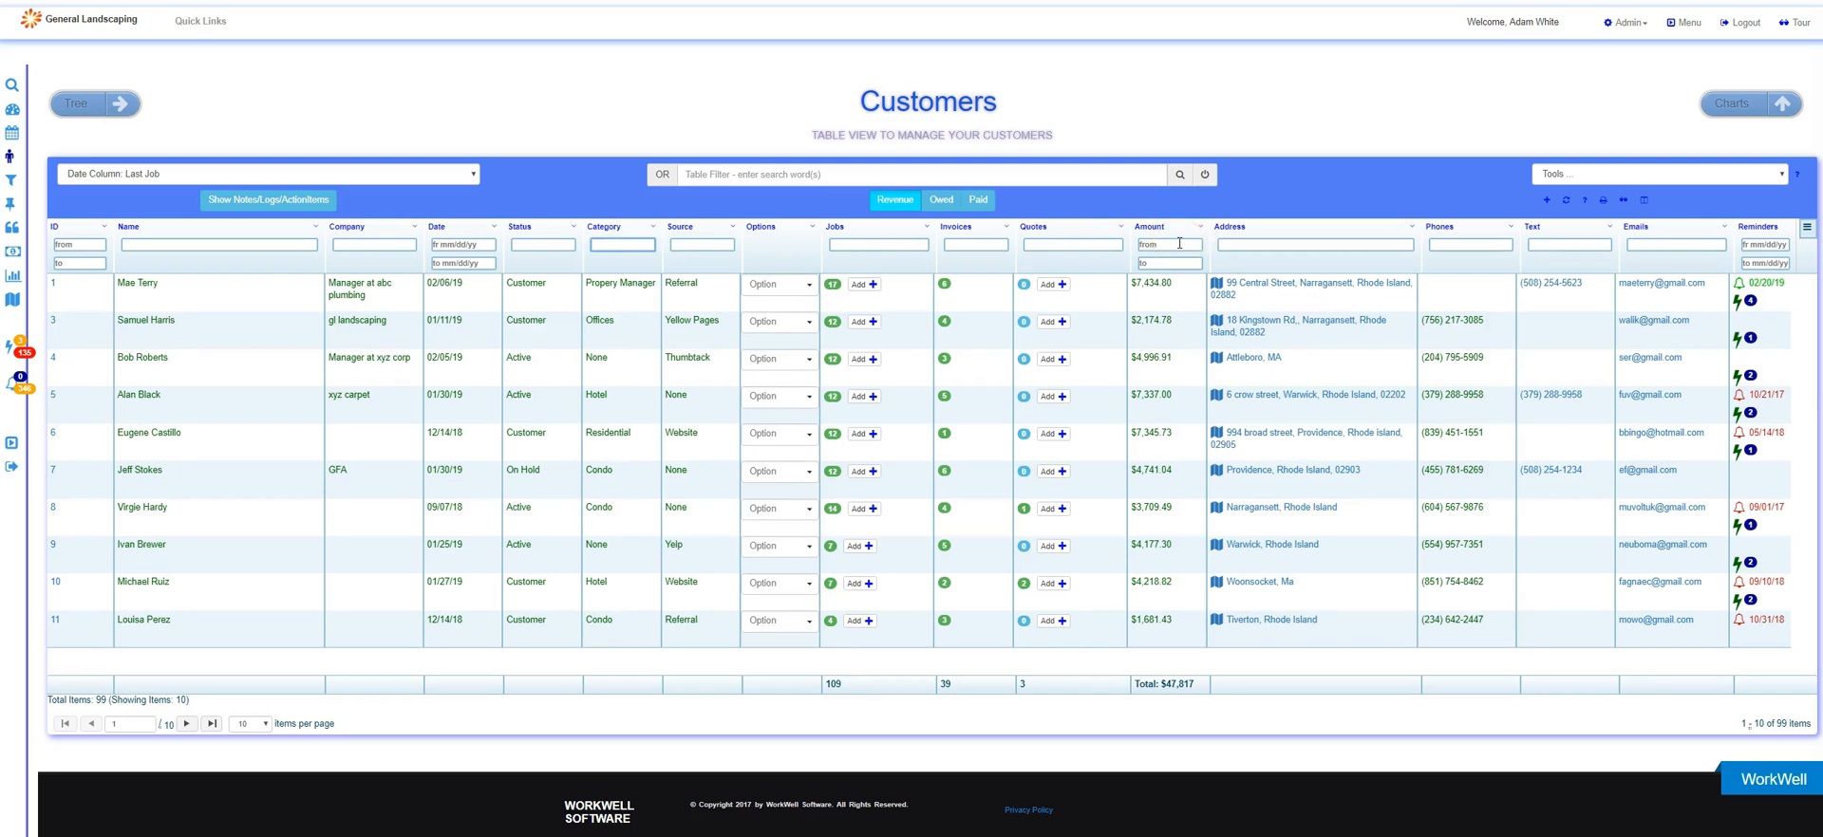
left_click(1148, 228)
left_click(1148, 228)
left_click(1152, 332)
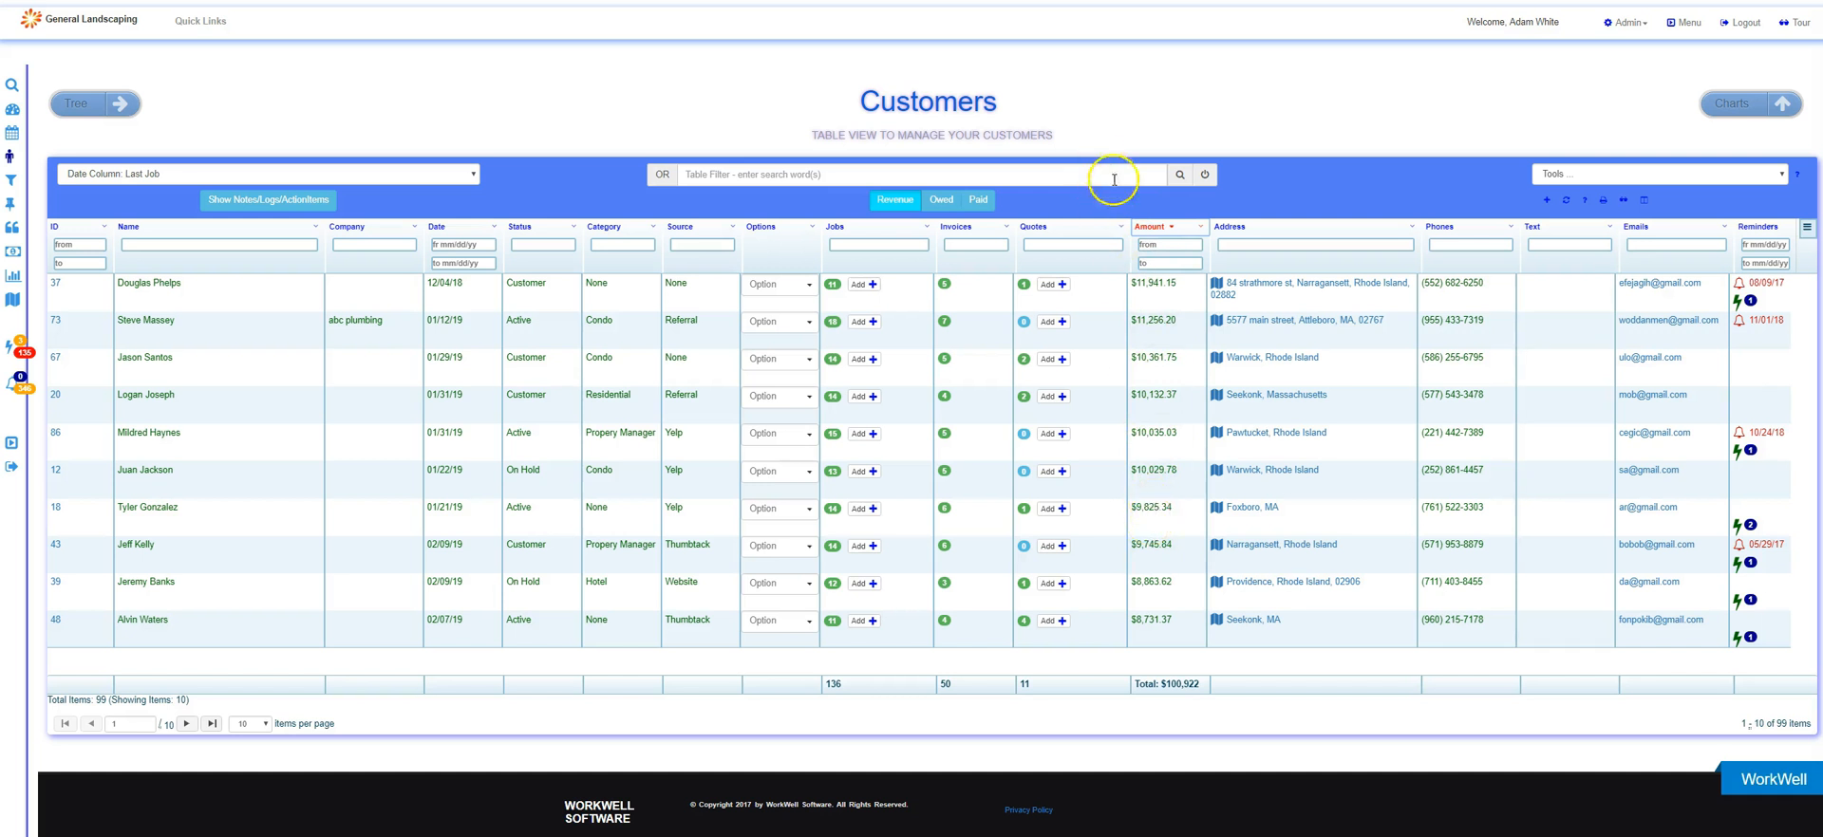
Plot the locations of customers with an Amount from 9000 on the map, and reset the Amount filter and sorting.
left_click(1169, 246)
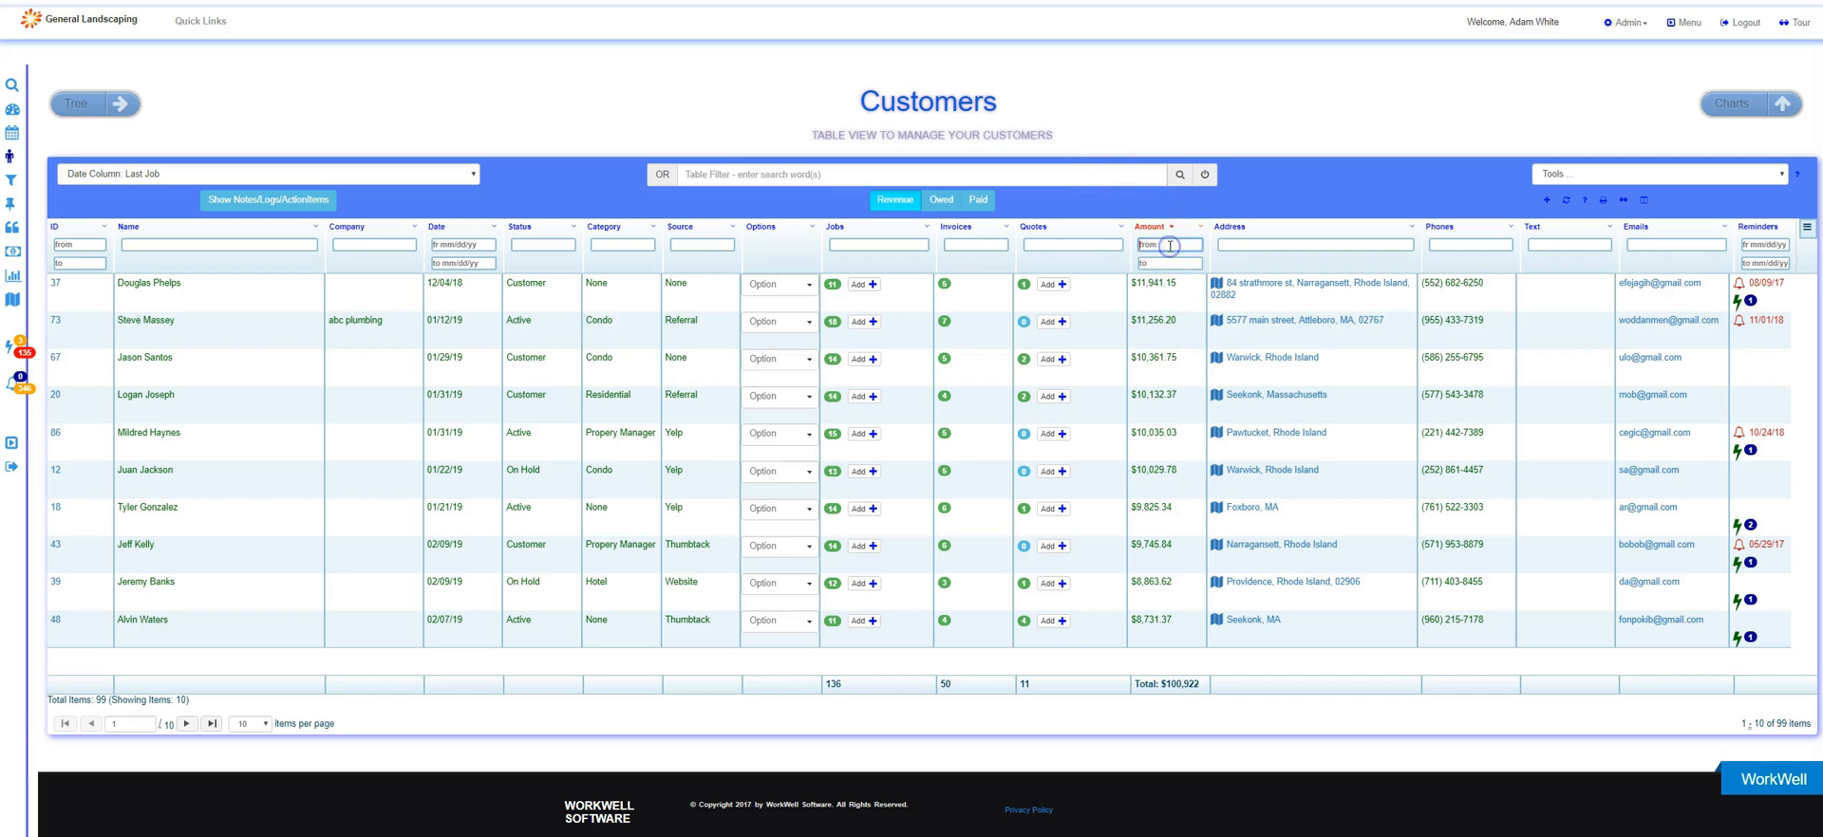
type("9000")
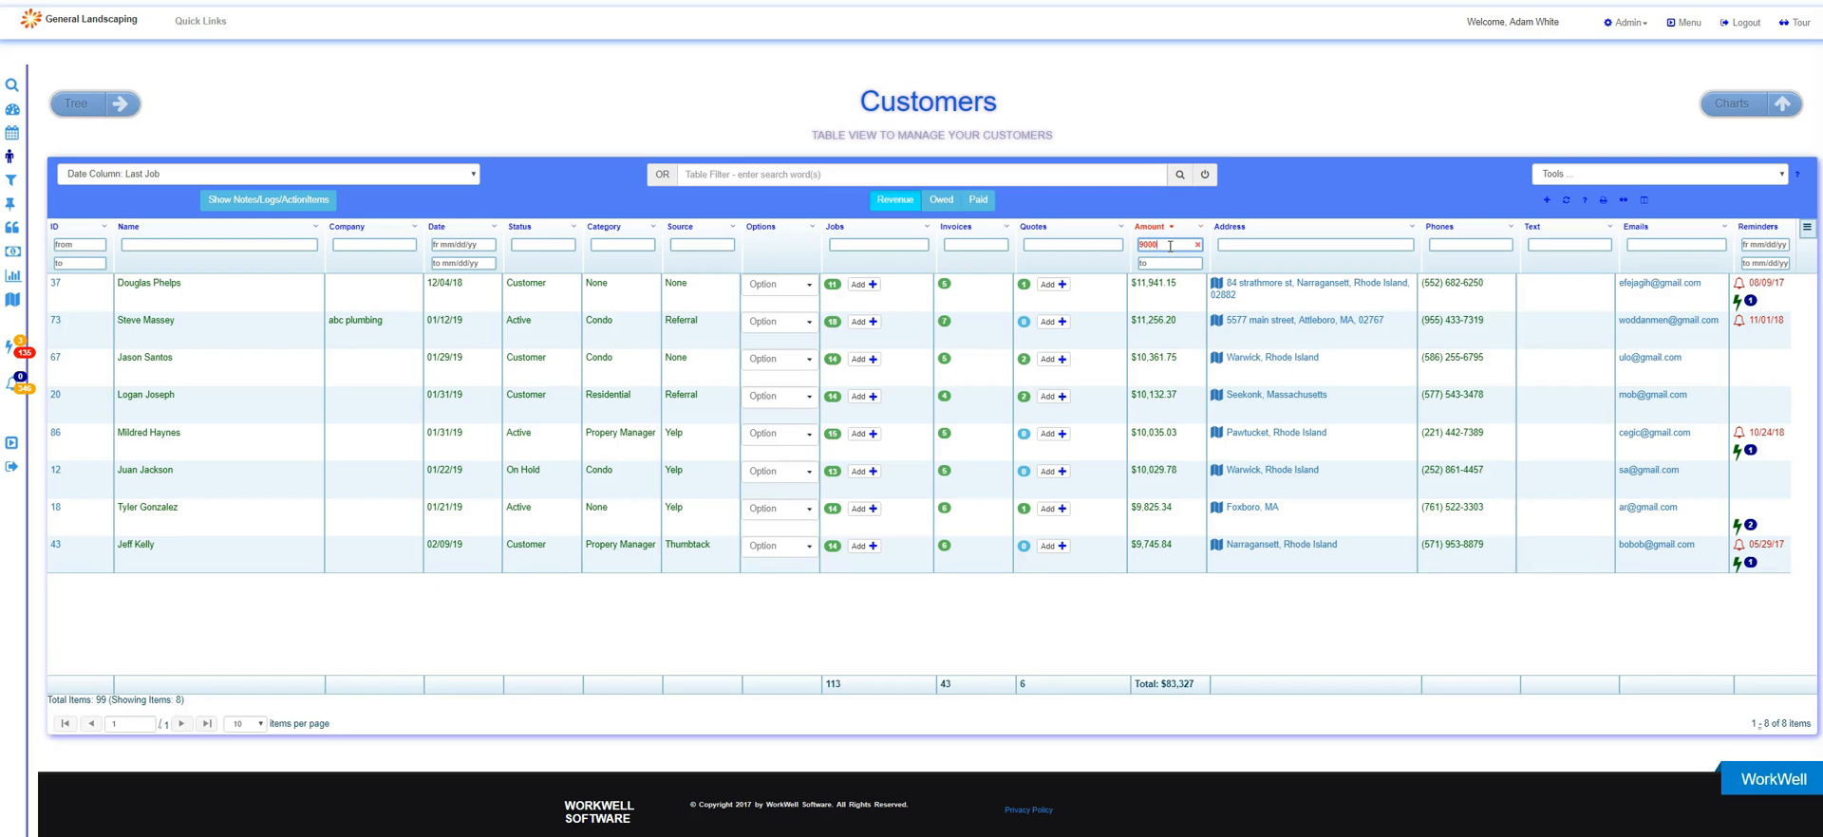
left_click(1564, 175)
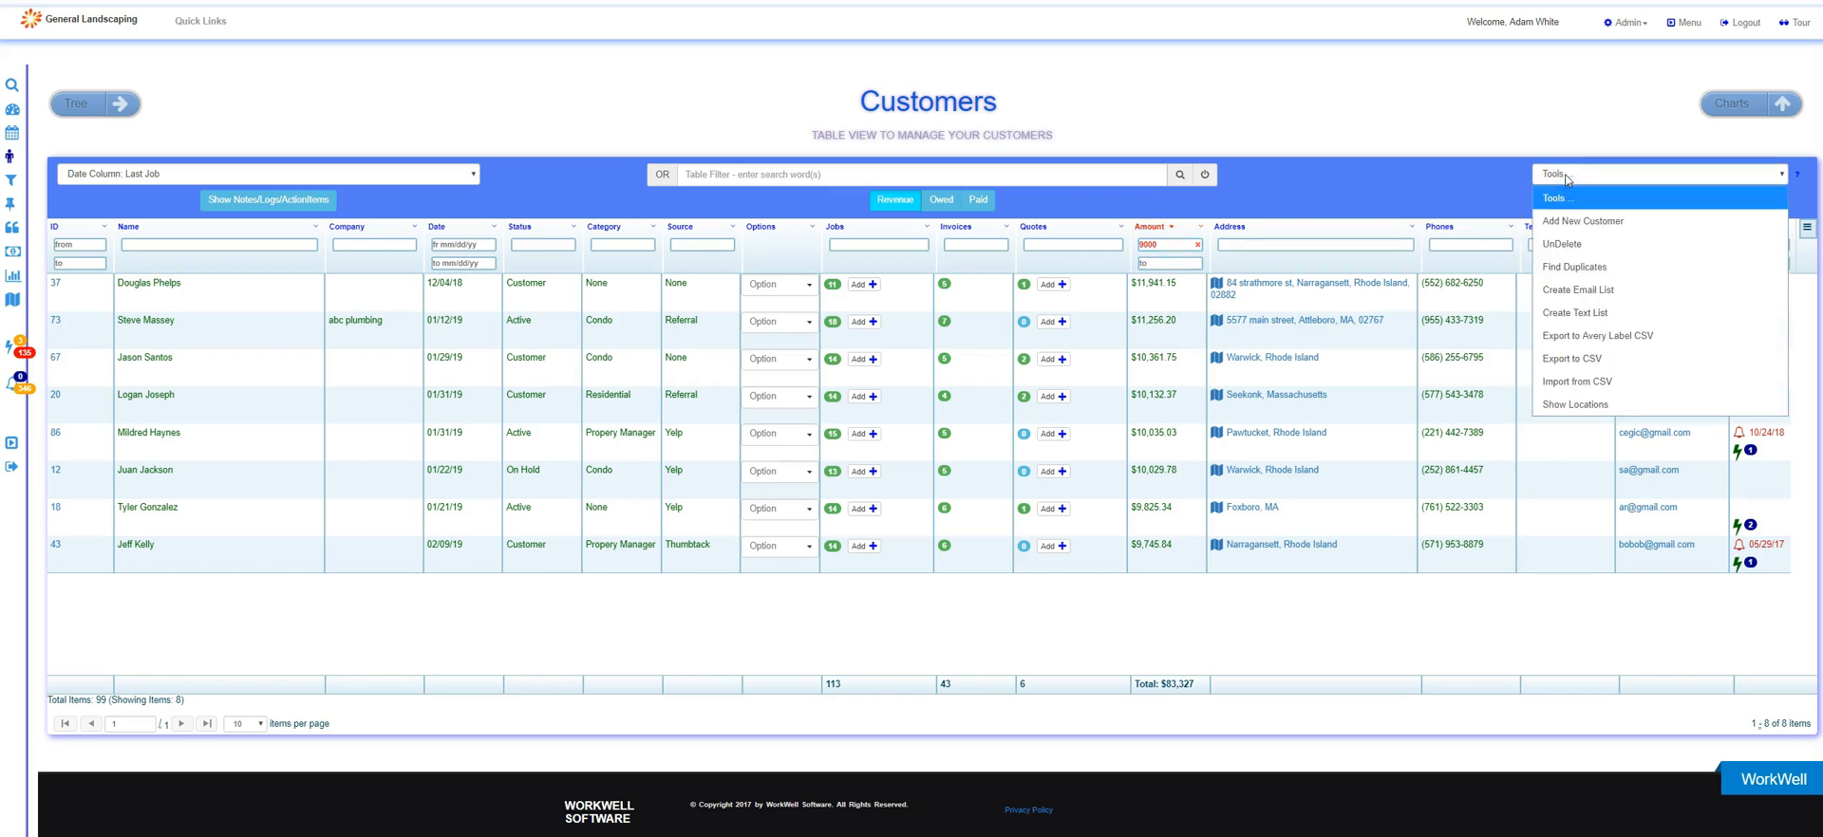
left_click(1598, 408)
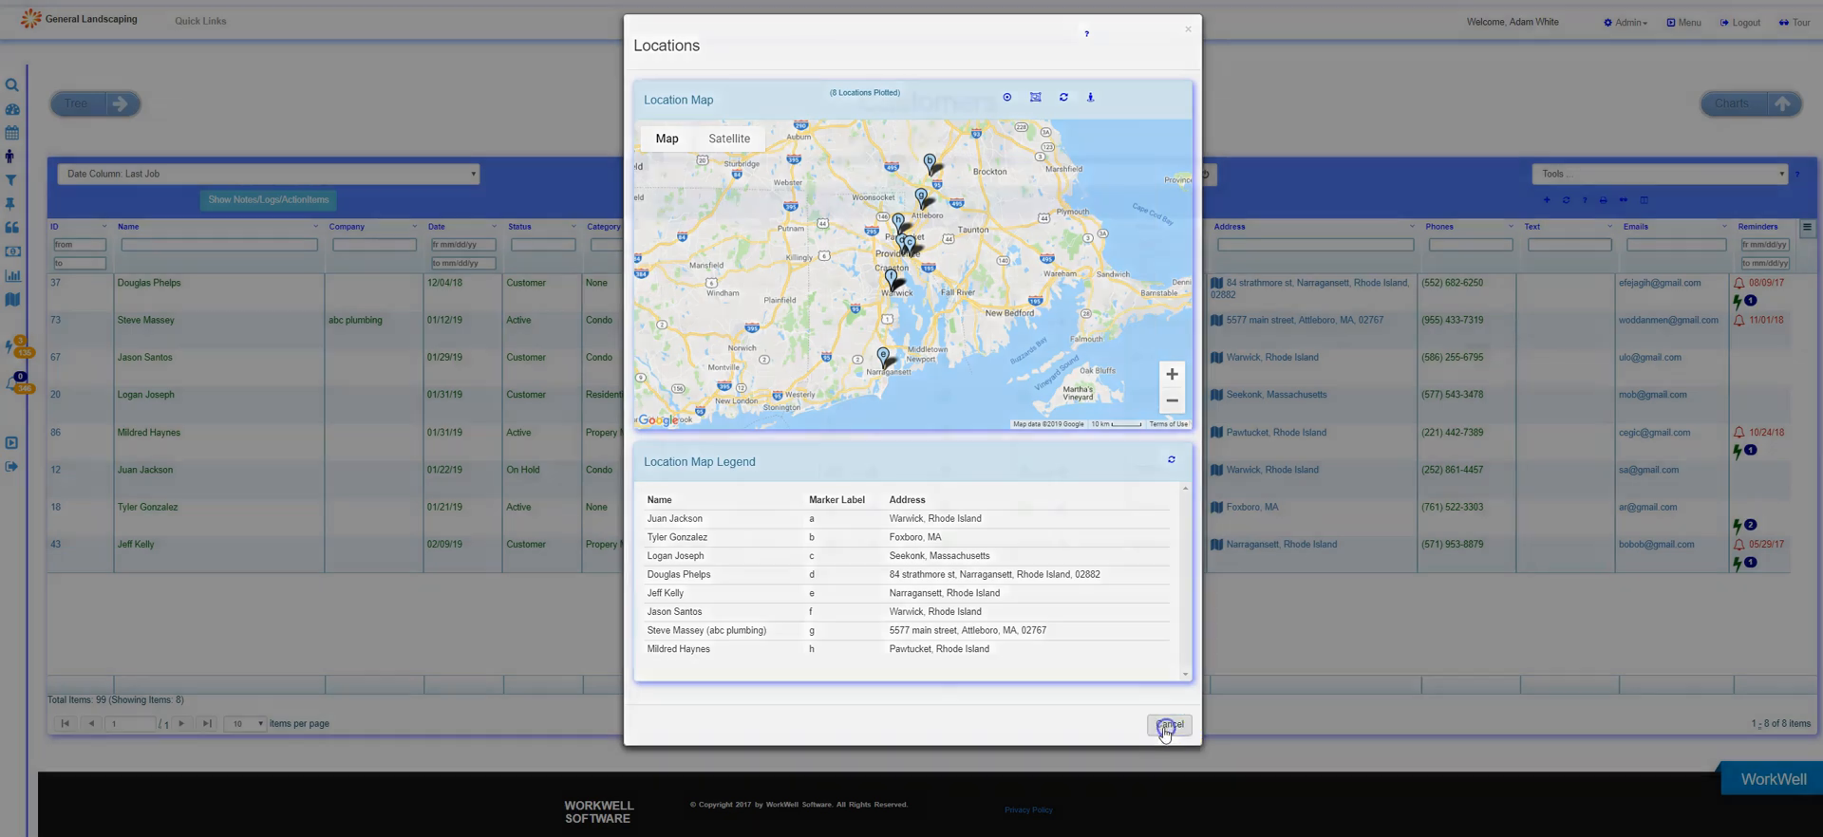
left_click(1167, 728)
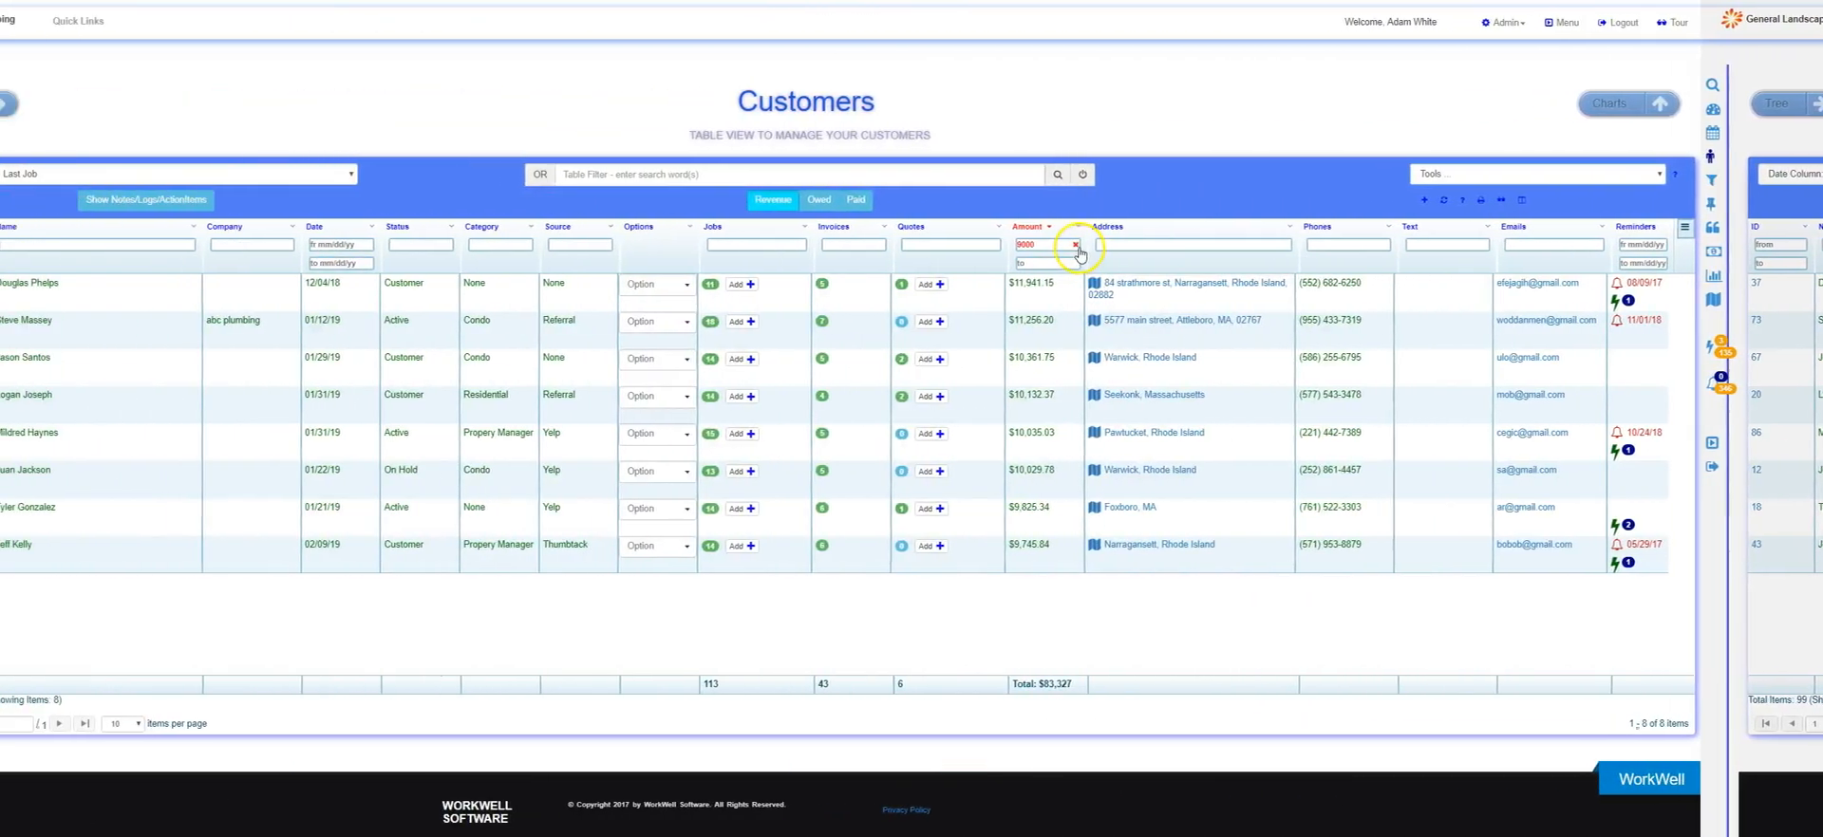
left_click(1139, 231)
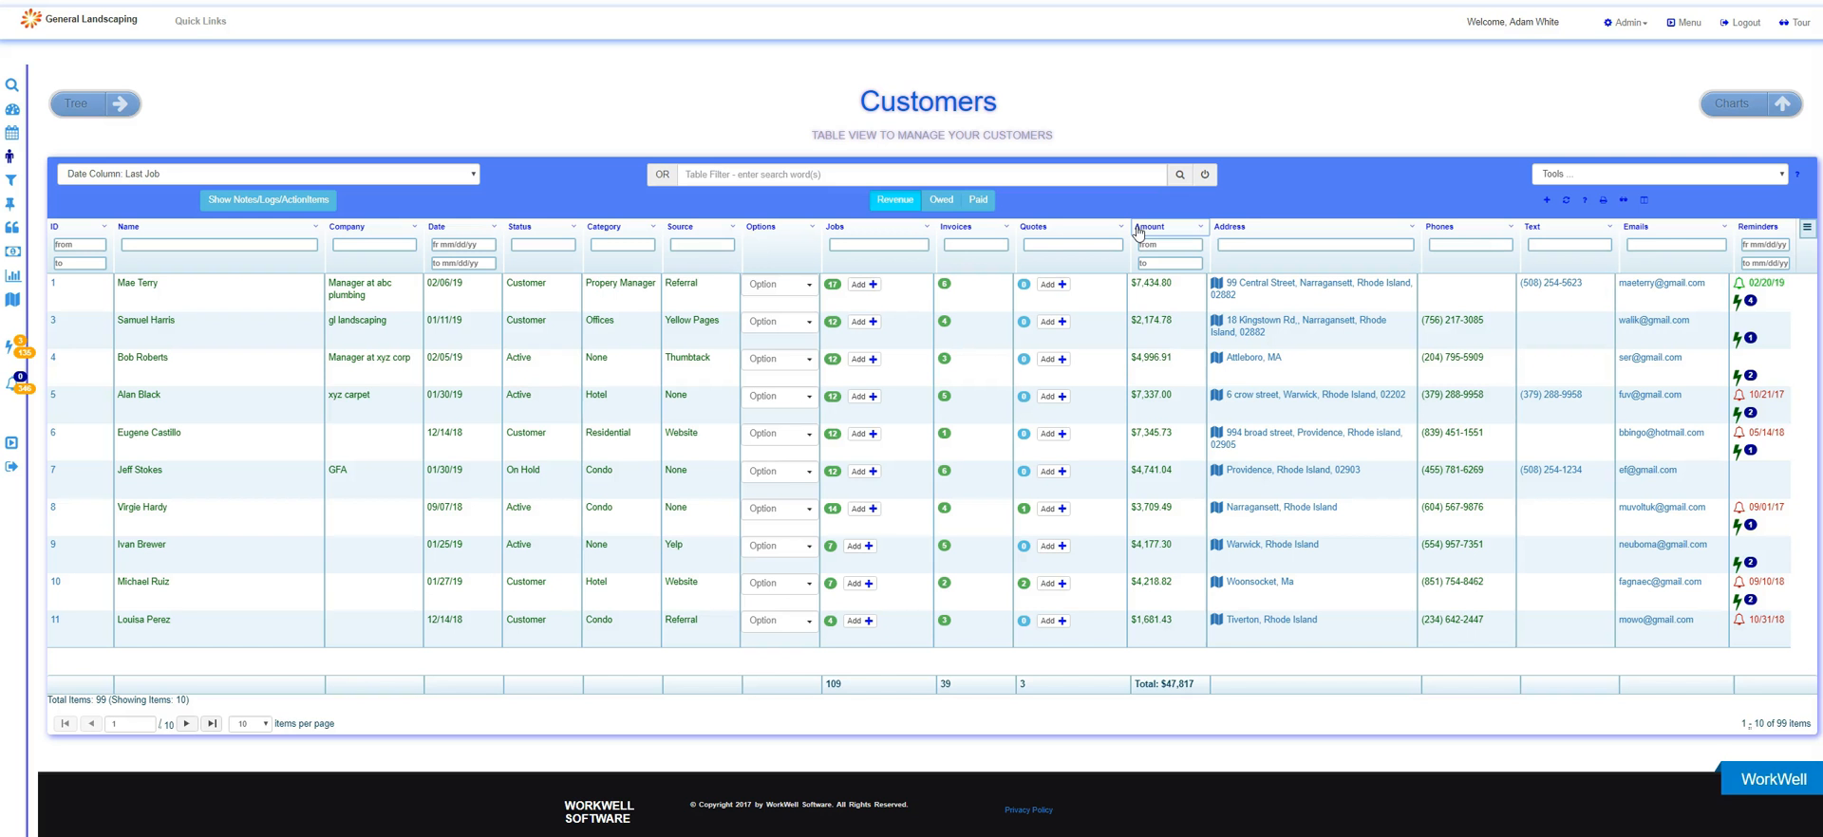
Check the customer list for duplicates and dismiss the report.
left_click(1544, 173)
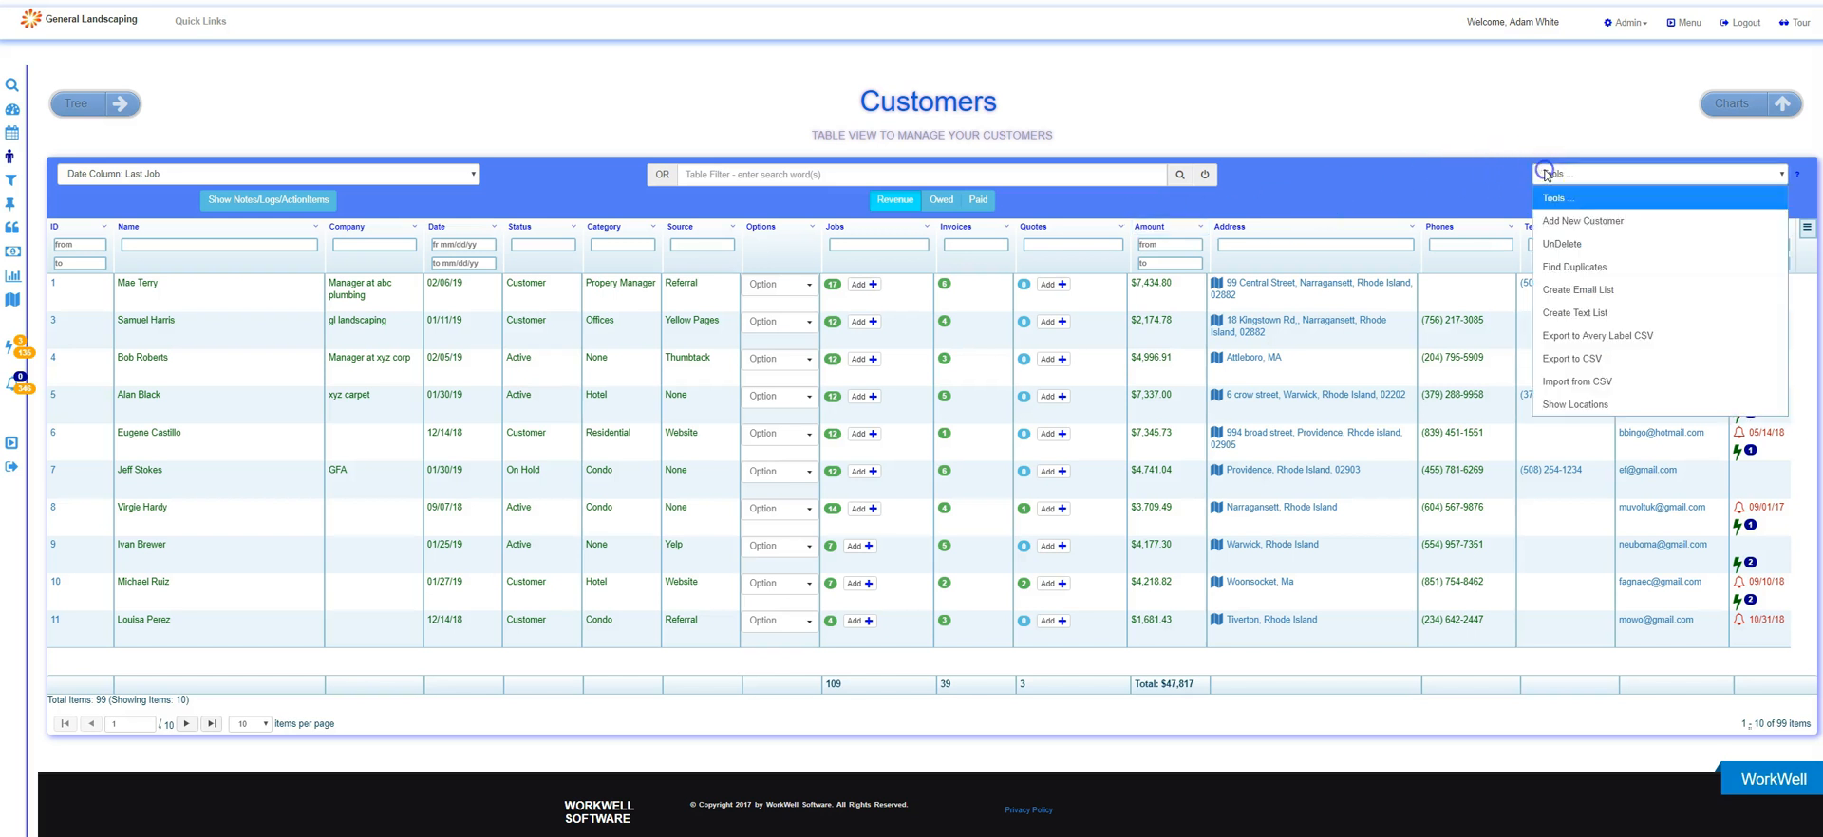
left_click(1574, 267)
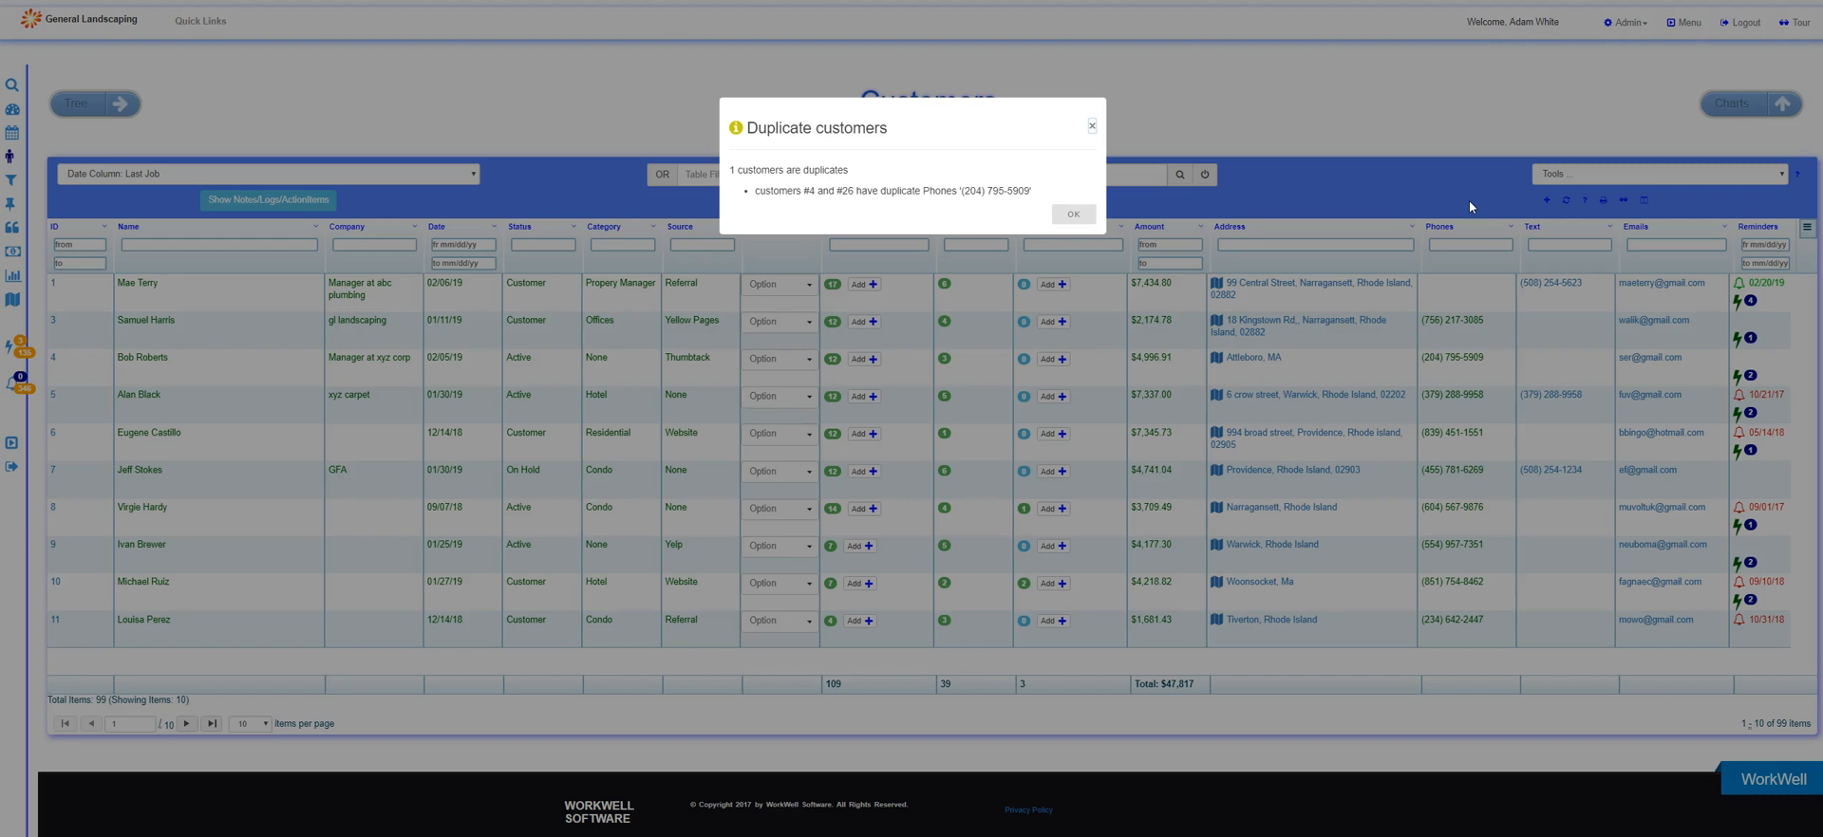
left_click(1079, 217)
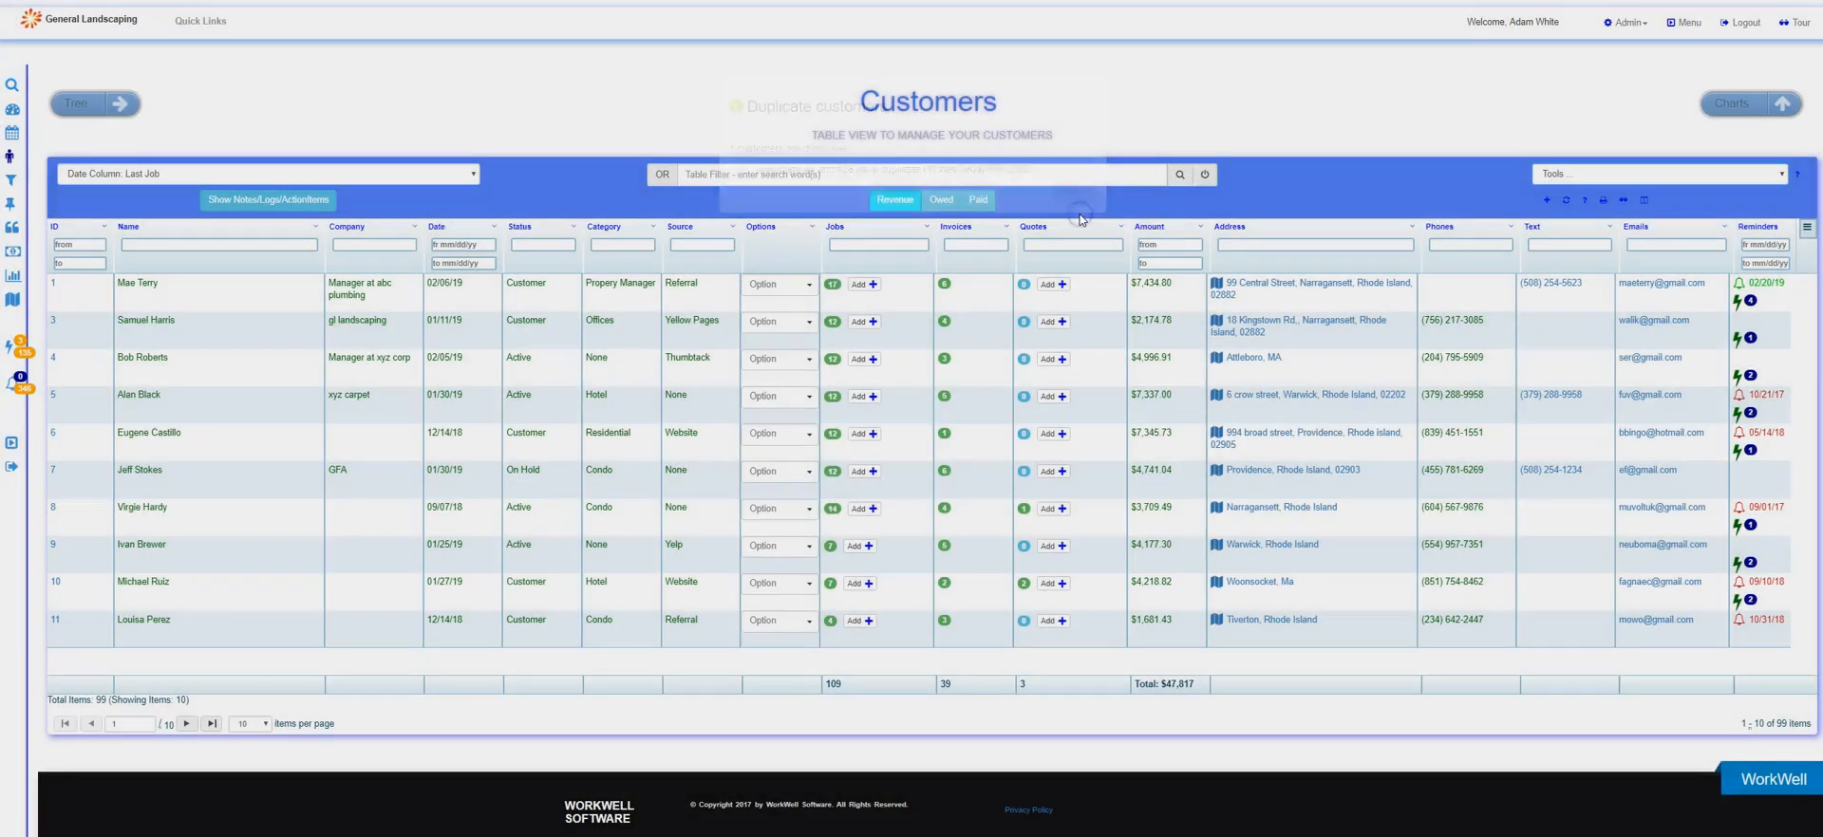